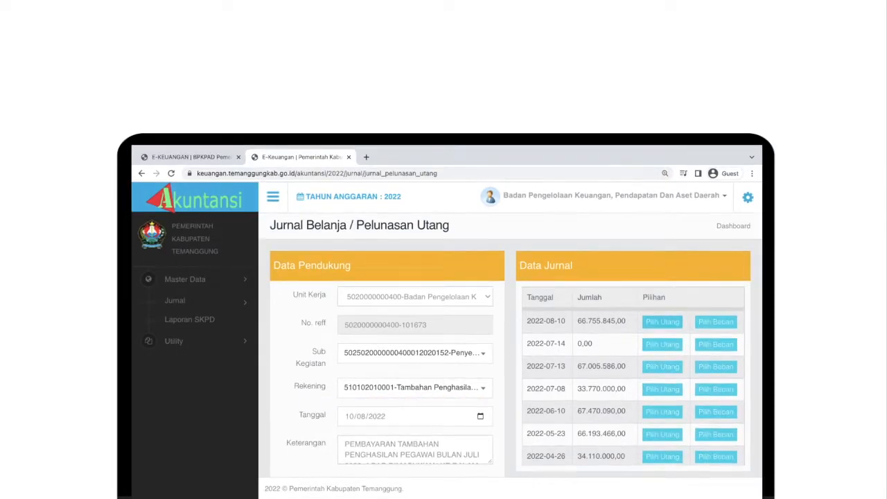
Check the amounts of the account rows loaded for the 10/08/2022 journal.
{"action": "scroll", "coordinate": [707, 353], "scroll_direction": "down", "scroll_amount": 5}
{"action": "left_click", "coordinate": [688, 341]}
{"action": "left_click", "coordinate": [691, 380]}
{"action": "key", "text": "Right"}
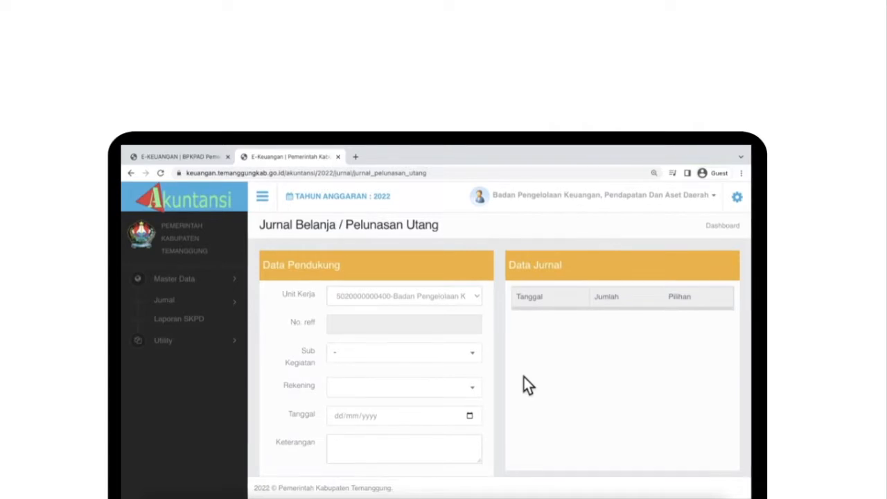
{"action": "left_click", "coordinate": [471, 357]}
{"action": "type", "text": "pelayanan"}
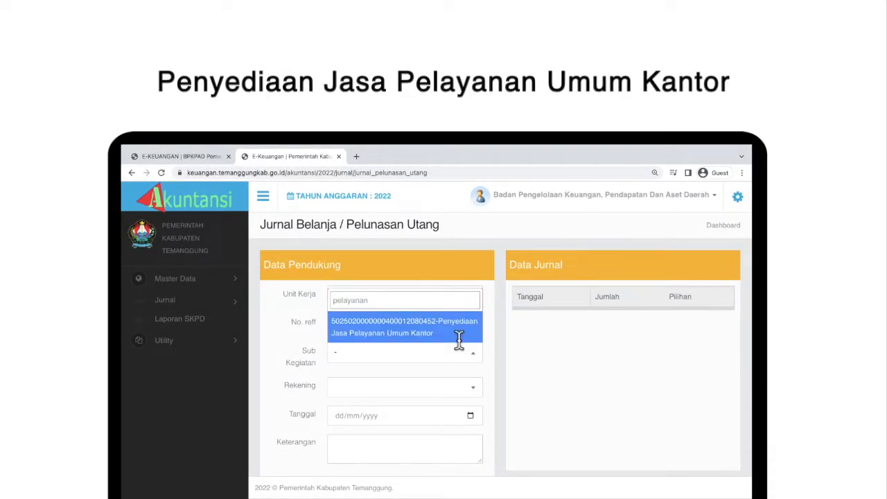
{"action": "left_click", "coordinate": [459, 327]}
{"action": "left_click", "coordinate": [464, 399]}
{"action": "scroll", "coordinate": [478, 374], "scroll_direction": "down", "scroll_amount": 8}
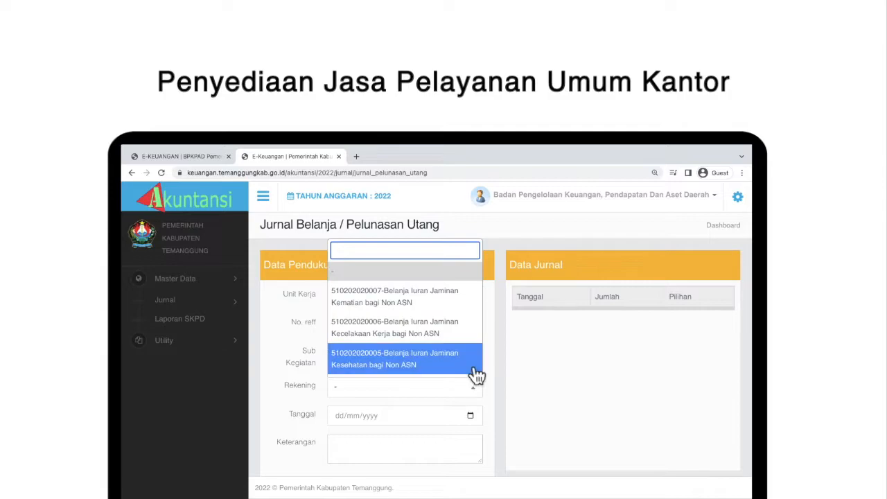
{"action": "left_click", "coordinate": [467, 291]}
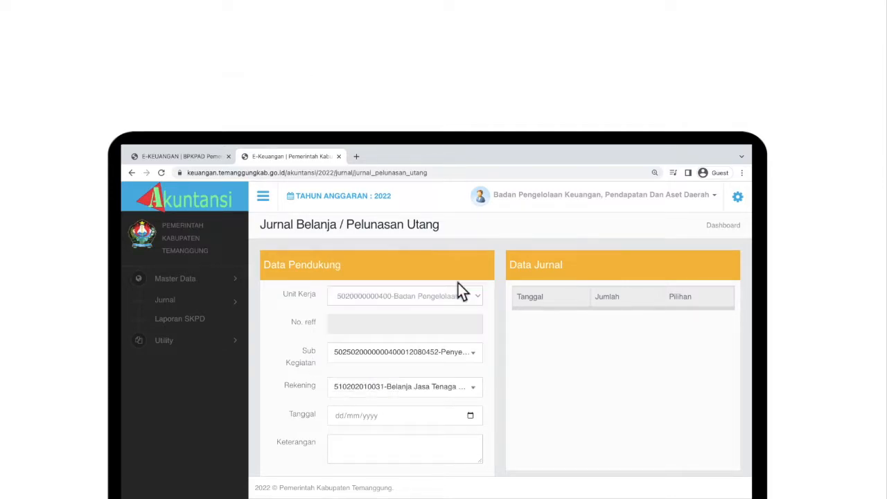
Remove the Beban Iuran Jaminan Kesehatan bagi Non ASN row from the journal's account table.
{"action": "scroll", "coordinate": [645, 339], "scroll_direction": "down", "scroll_amount": 1}
{"action": "scroll", "coordinate": [499, 346], "scroll_direction": "down", "scroll_amount": 5}
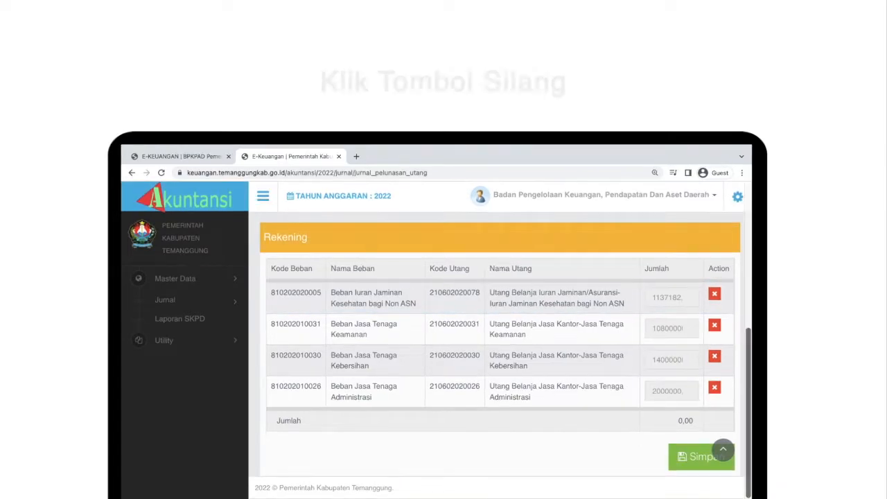
{"action": "left_click", "coordinate": [713, 294]}
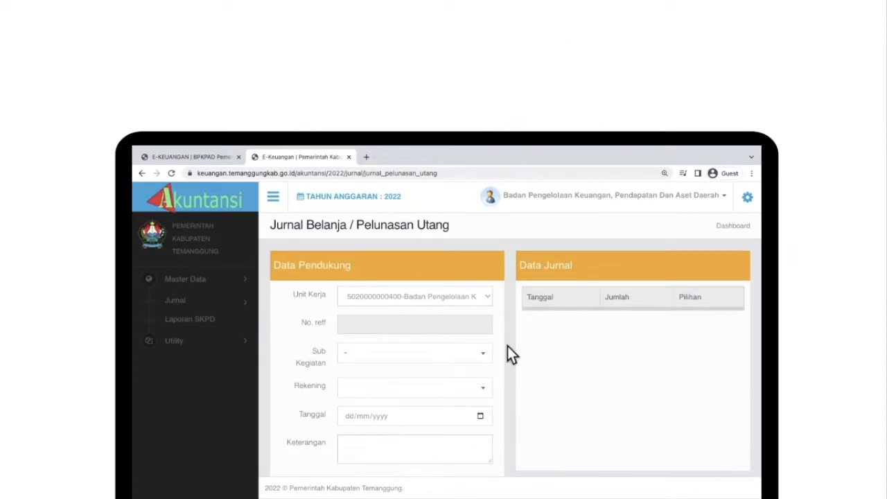
{"action": "left_click", "coordinate": [483, 353]}
{"action": "left_click", "coordinate": [457, 297]}
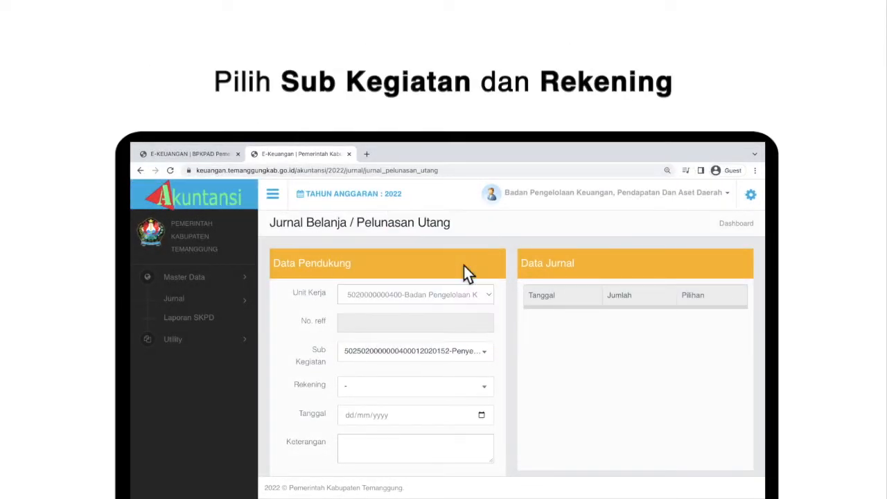
{"action": "left_click", "coordinate": [471, 399]}
{"action": "scroll", "coordinate": [475, 373], "scroll_direction": "down", "scroll_amount": 6}
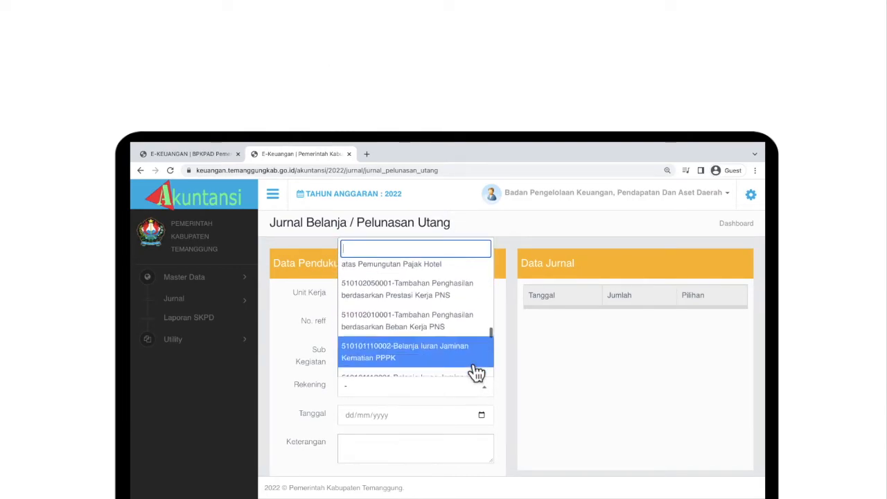
{"action": "left_click", "coordinate": [474, 336]}
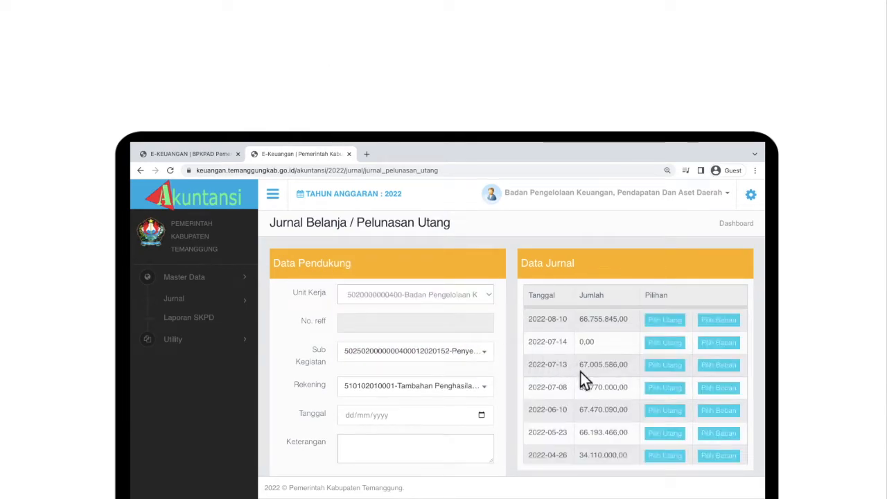
Load the 2022-01-18 journal with the Beban option, check its account rows and save it.
{"action": "scroll", "coordinate": [581, 378], "scroll_direction": "down", "scroll_amount": 2}
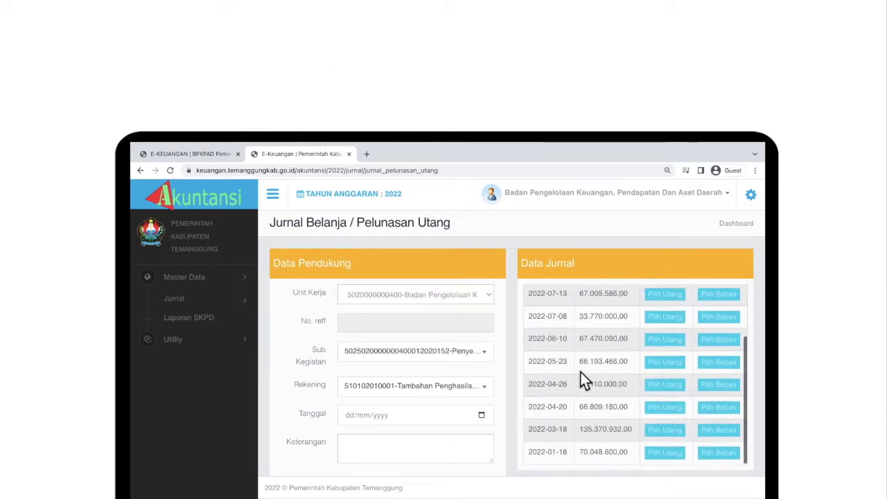
{"action": "left_click", "coordinate": [721, 458]}
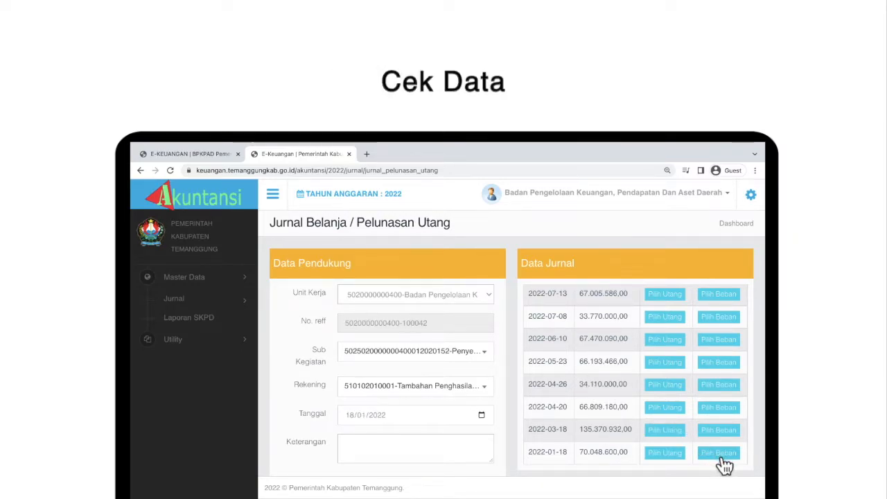
{"action": "scroll", "coordinate": [721, 458], "scroll_direction": "down", "scroll_amount": 5}
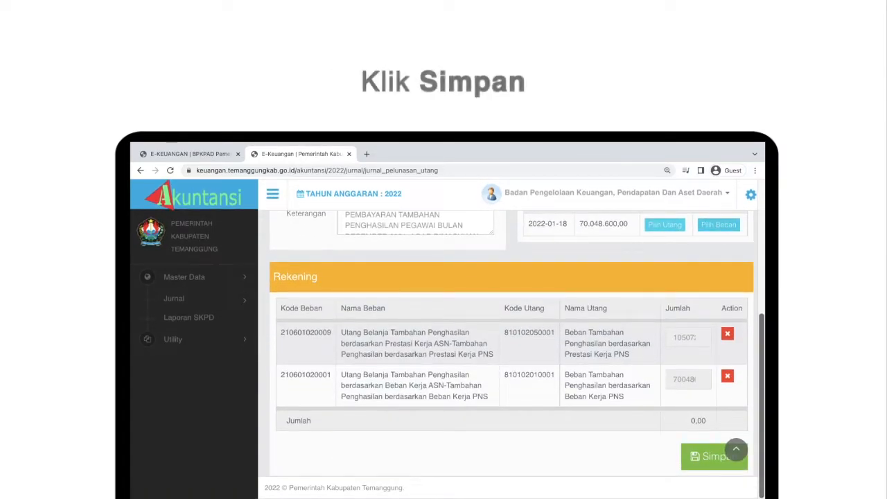
{"action": "left_click", "coordinate": [715, 461]}
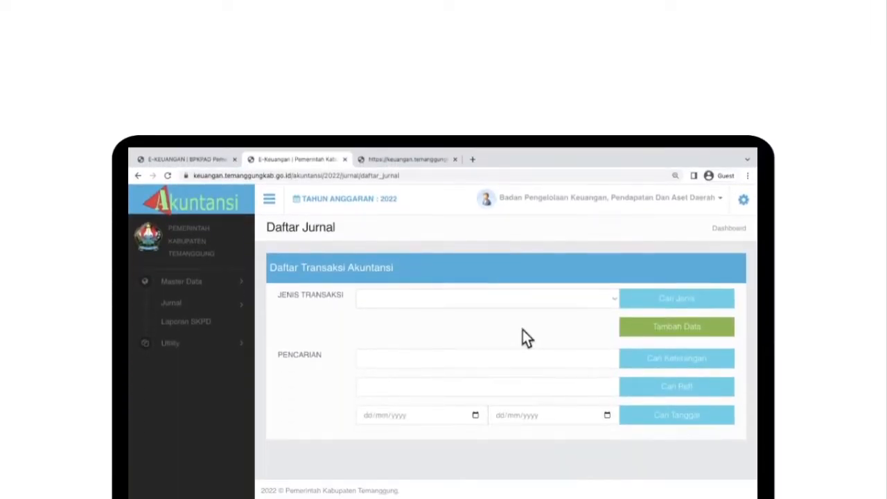
Start a new 10 - Jurnal Pemakaian Persediaan entry and generate its reference number.
{"action": "left_click", "coordinate": [513, 303]}
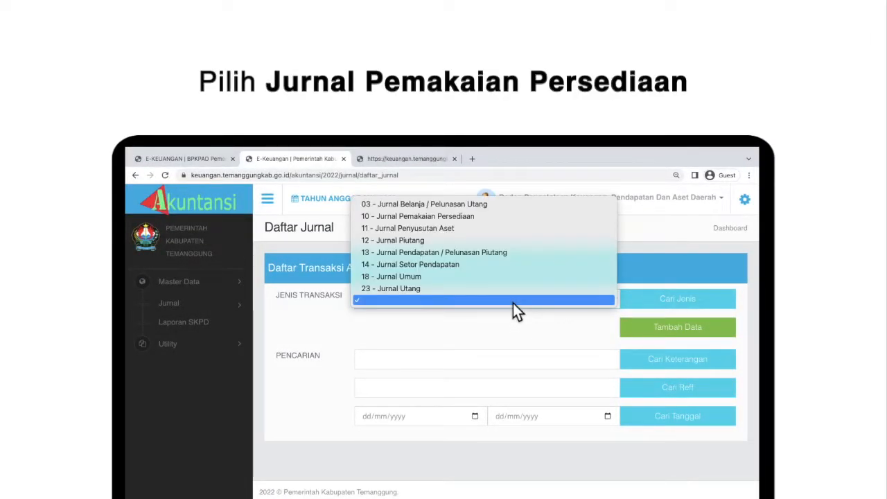
{"action": "left_click", "coordinate": [506, 218]}
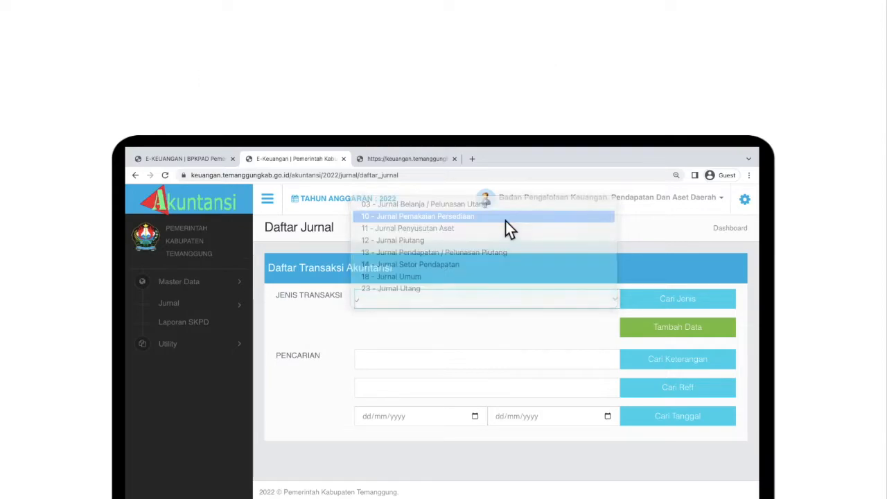
{"action": "left_click", "coordinate": [644, 335]}
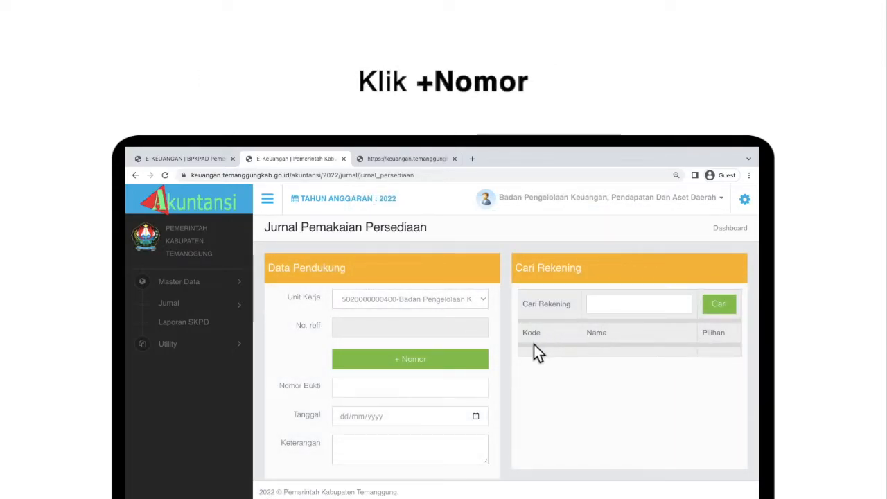
{"action": "left_click", "coordinate": [488, 369]}
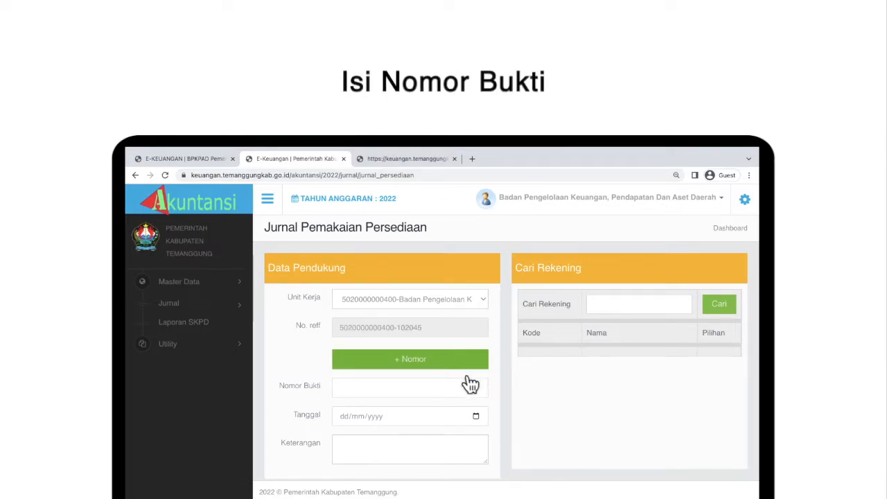
Set Nomor Bukti to SPJ Barang Januari 2022, Tanggal to 31/01/2022 and Keterangan to "Mencatat Pemakaian Persediaan bulan Januari 2022".
{"action": "left_click", "coordinate": [445, 393]}
{"action": "type", "text": "SPJ Barang Januari 2022"}
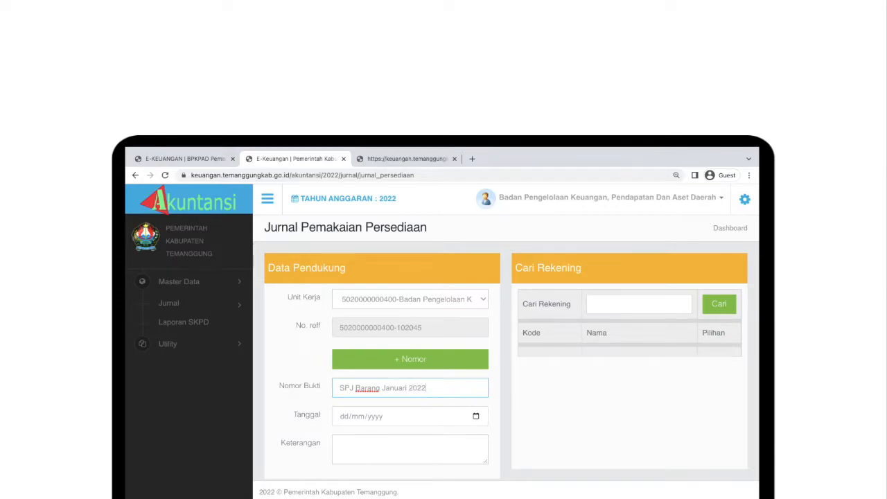
{"action": "left_click", "coordinate": [441, 419]}
{"action": "type", "text": "31/0"}
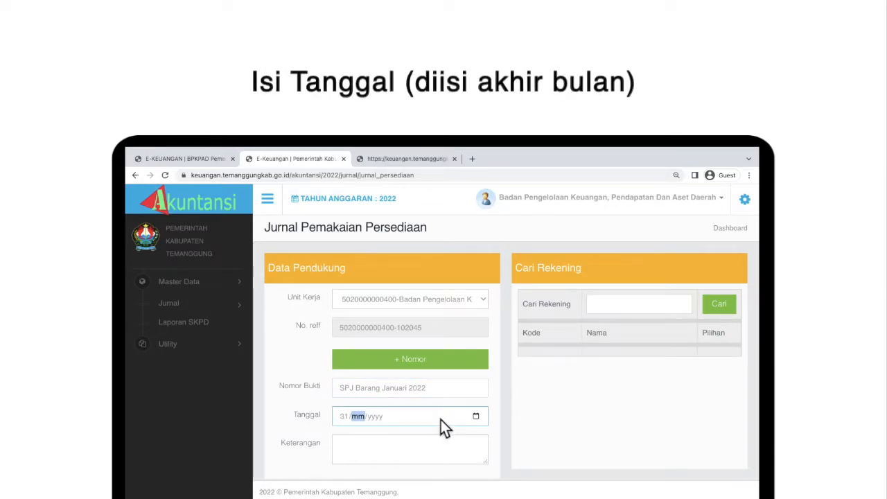
{"action": "type", "text": "1/2022"}
{"action": "left_click", "coordinate": [443, 452]}
{"action": "type", "text": "Mencatat Pe"}
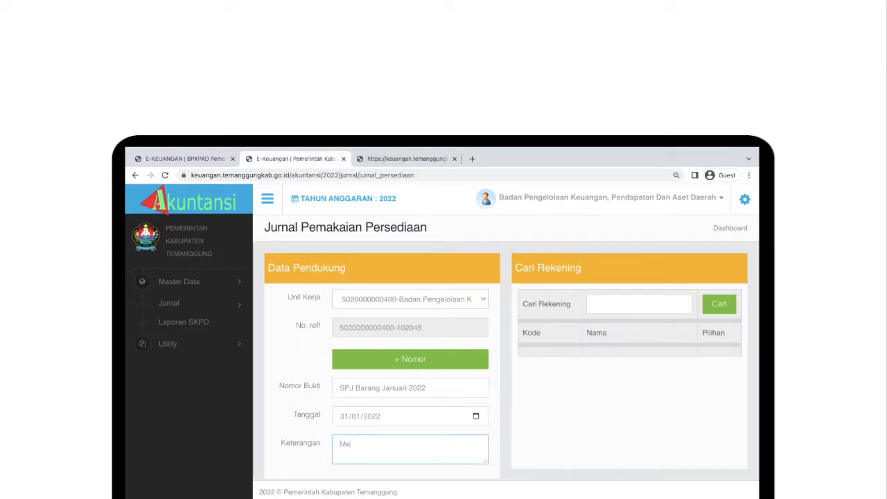
{"action": "type", "text": "makaian Persediaan bulan Januari 2022"}
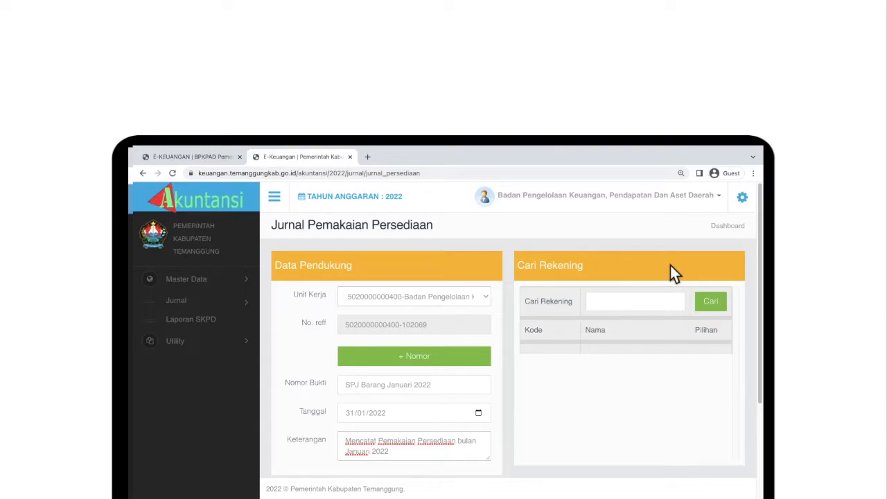
List the inventory accounts and select Alat Tulis Kantor, Kertas dan Cover, Alat Listrik and Alat/Bahan untuk Kegiatan Kantor Lainnya.
{"action": "left_click", "coordinate": [721, 310]}
{"action": "left_click", "coordinate": [737, 330]}
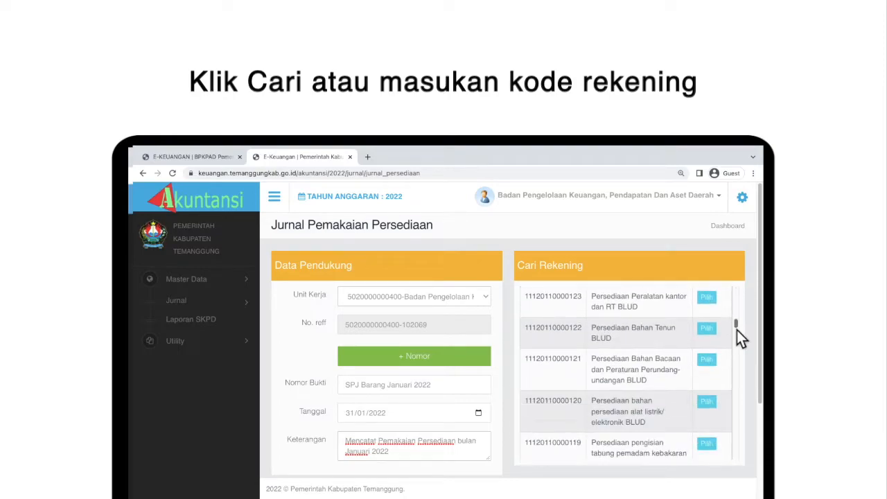
{"action": "scroll", "coordinate": [737, 330], "scroll_direction": "down", "scroll_amount": 10}
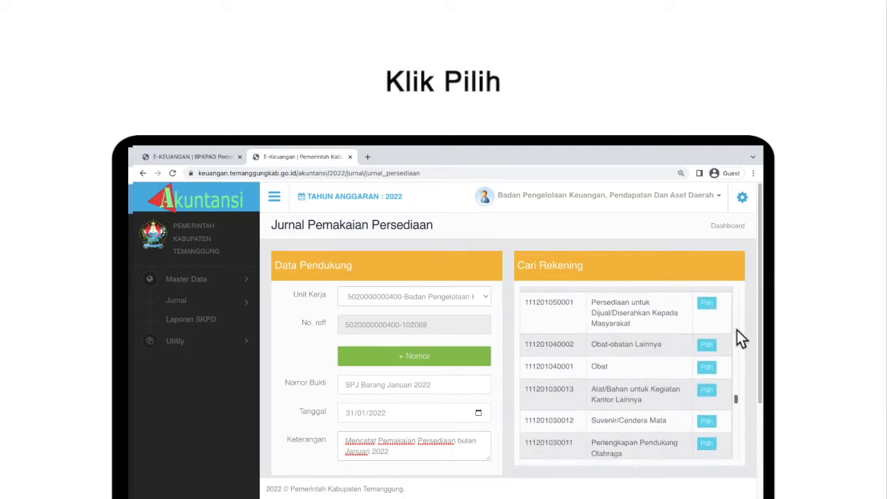
{"action": "scroll", "coordinate": [737, 330], "scroll_direction": "down", "scroll_amount": 6}
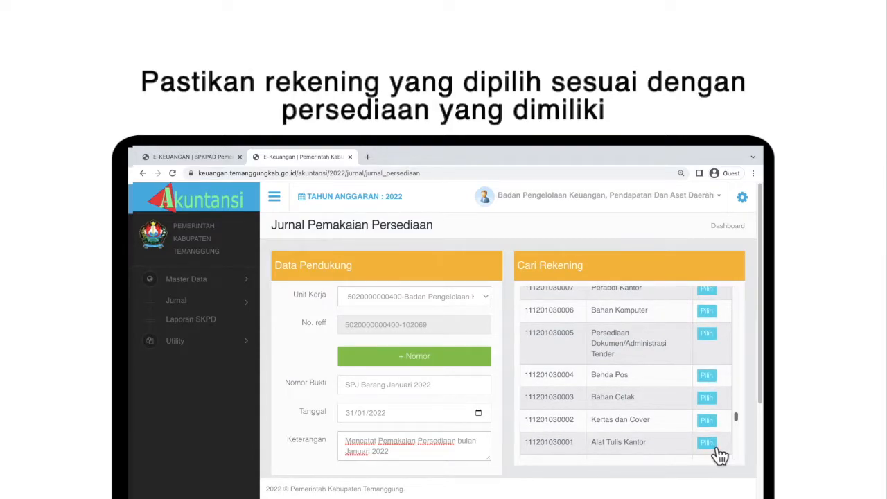
{"action": "scroll", "coordinate": [733, 428], "scroll_direction": "up", "scroll_amount": 5}
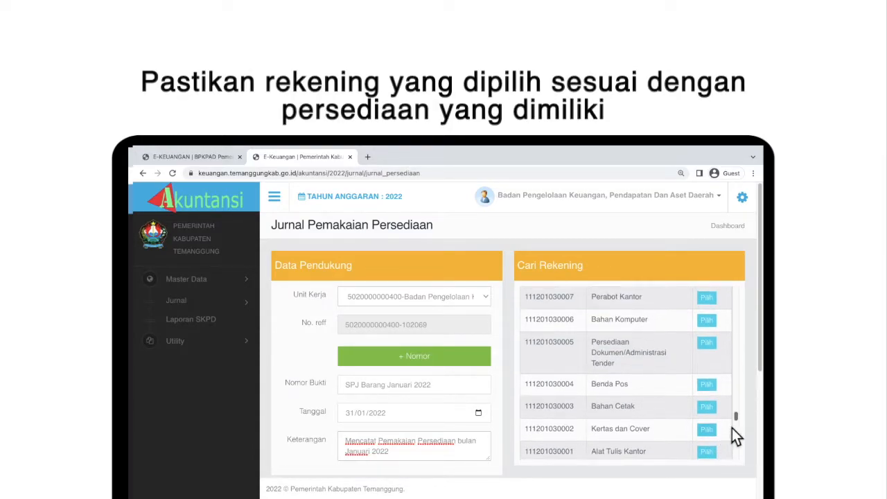
{"action": "scroll", "coordinate": [733, 428], "scroll_direction": "up", "scroll_amount": 1}
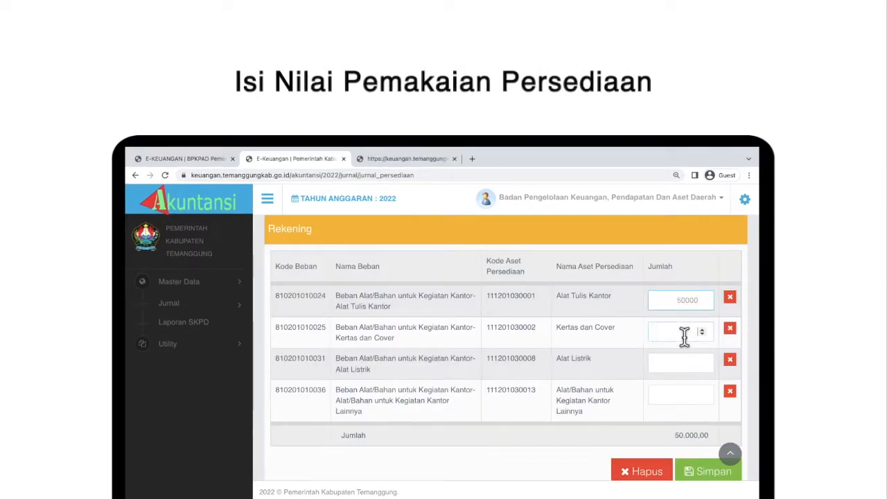
Enter 80000 for Kertas dan Cover, 15000 for Alat Listrik and 45000 for Alat/Bahan untuk Kegiatan Kantor Lainnya, and save the journal.
{"action": "left_click", "coordinate": [684, 333]}
{"action": "type", "text": "80000"}
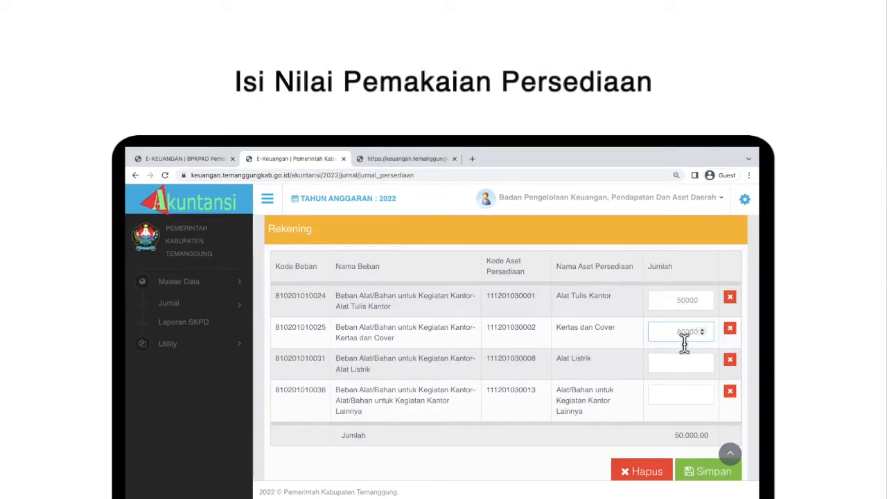
{"action": "left_click", "coordinate": [684, 363]}
{"action": "type", "text": "15000"}
{"action": "left_click", "coordinate": [684, 394]}
{"action": "type", "text": "45000"}
{"action": "left_click", "coordinate": [672, 429]}
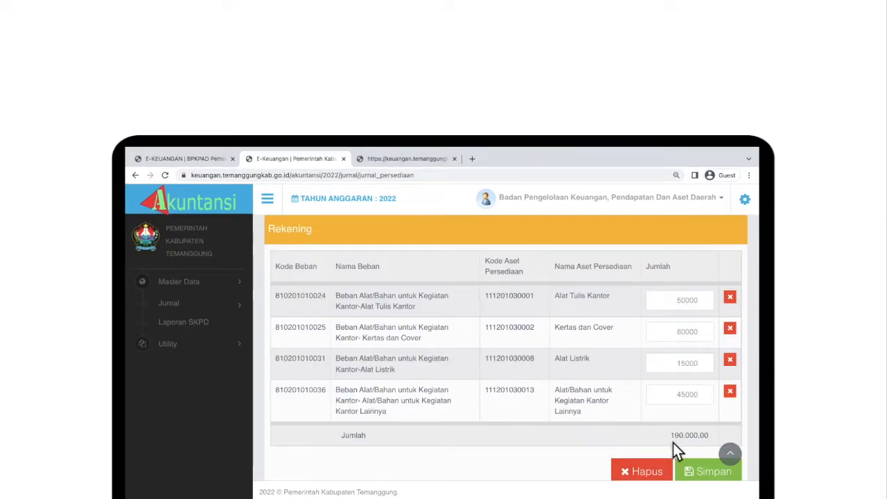
{"action": "left_click", "coordinate": [707, 474]}
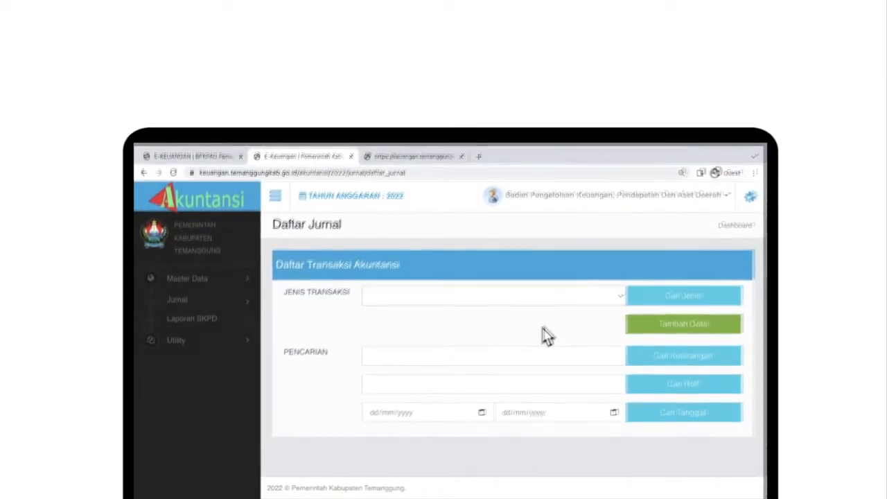
Search the journal list for transactions of type 10 - Jurnal Pemakaian Persediaan and look through them.
{"action": "left_click", "coordinate": [531, 297]}
{"action": "left_click", "coordinate": [505, 217]}
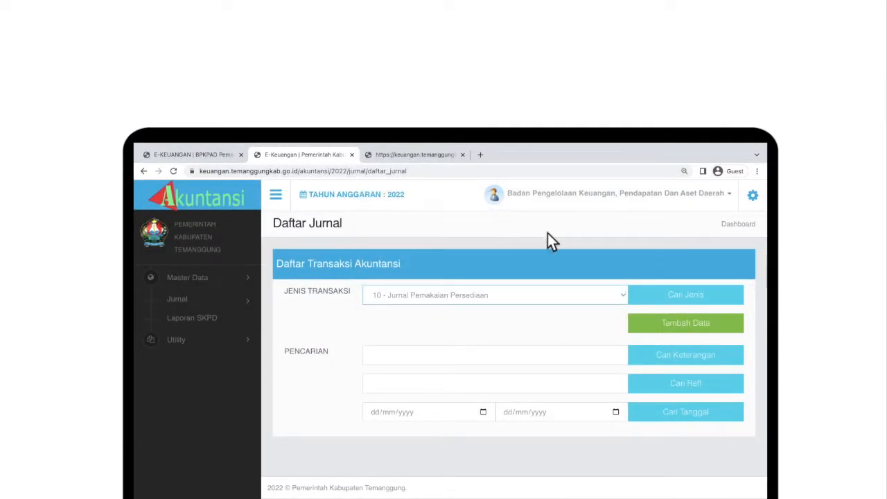
{"action": "left_click", "coordinate": [686, 295]}
{"action": "scroll", "coordinate": [754, 305], "scroll_direction": "down", "scroll_amount": 5}
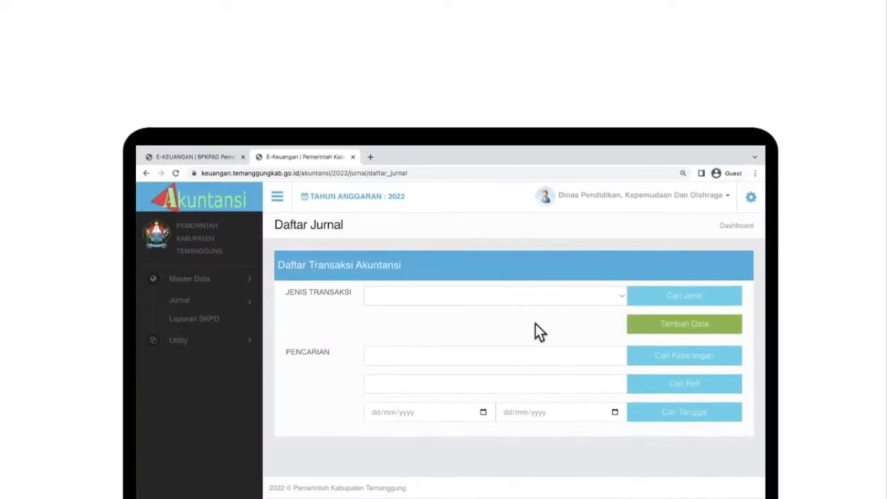
Start a new journal entry of the transaction type 12 - Jurnal Piutang.
{"action": "left_click", "coordinate": [527, 300]}
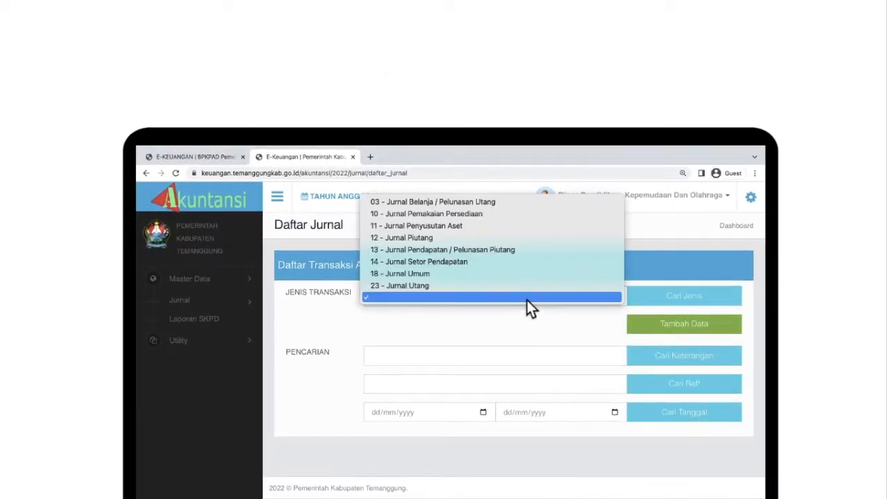
{"action": "left_click", "coordinate": [517, 240]}
{"action": "left_click", "coordinate": [658, 332]}
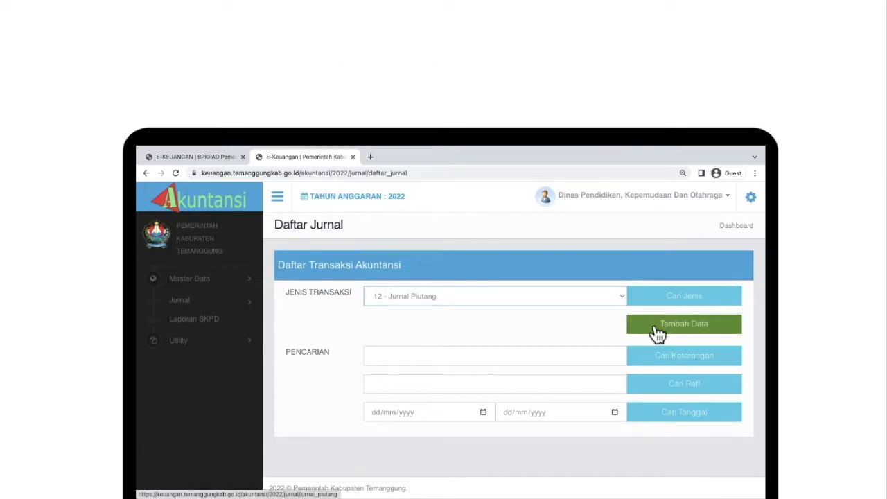
Generate a reference number for the receivable journal and set its Nomor Bukti to 28610.
{"action": "left_click", "coordinate": [489, 359]}
{"action": "left_click", "coordinate": [478, 382]}
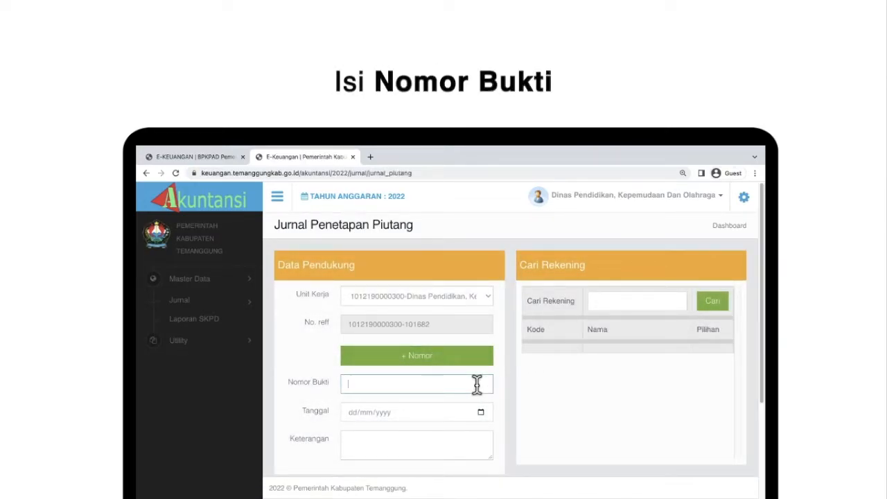
{"action": "type", "text": "28610"}
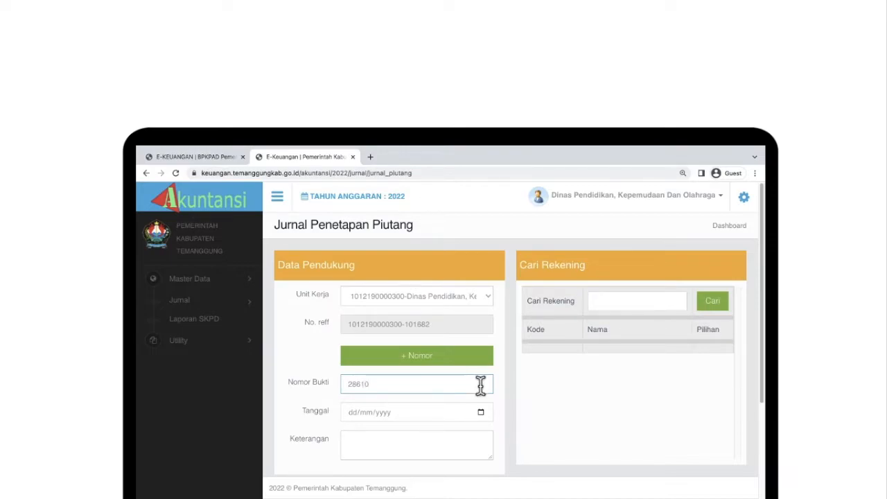
Date the receivable journal 31/03/2022 and describe it as "Mencatat Penetapan Piutang Retribusi Penyewaan Bangunan 2022".
{"action": "left_click", "coordinate": [470, 415]}
{"action": "type", "text": "31/03/2022"}
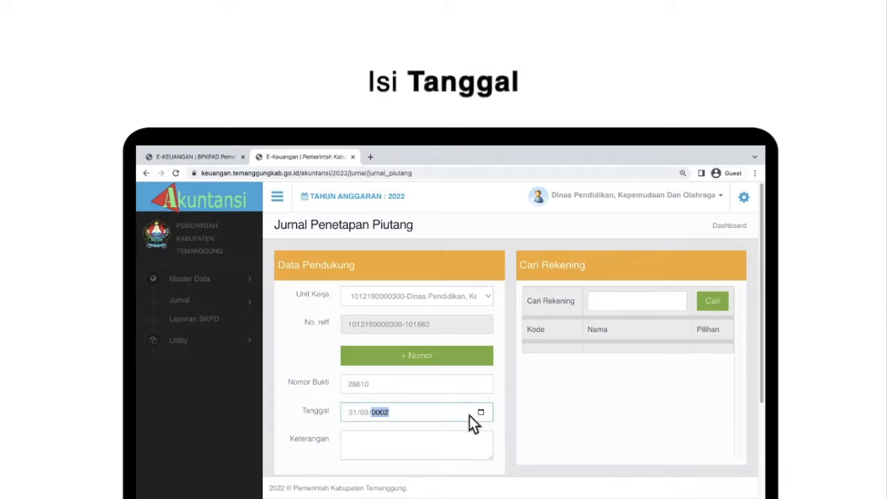
{"action": "left_click", "coordinate": [469, 437]}
{"action": "type", "text": "Mancatat Penetapan Piutang "}
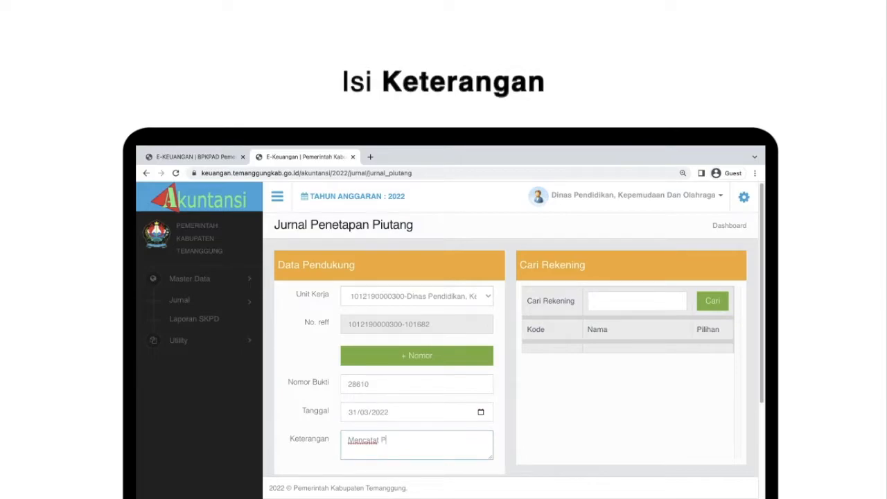
{"action": "type", "text": "Retribusi Penyewaan Bangunan 2022"}
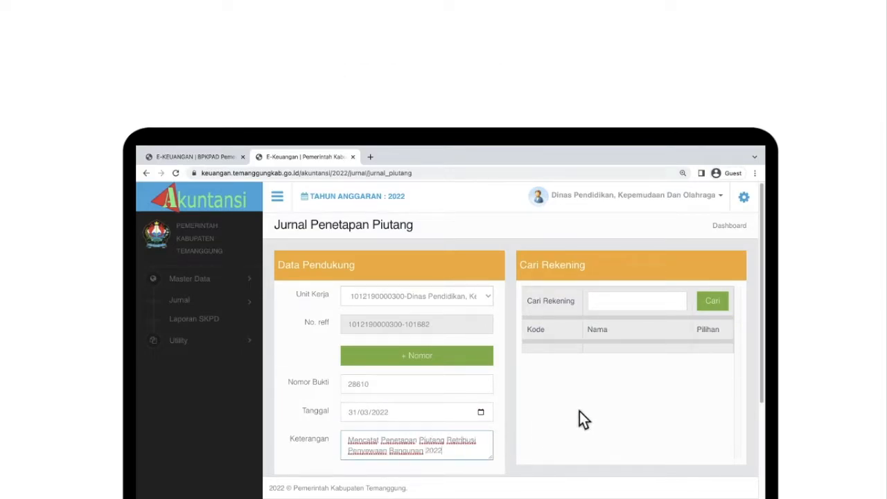
{"action": "left_click", "coordinate": [714, 305]}
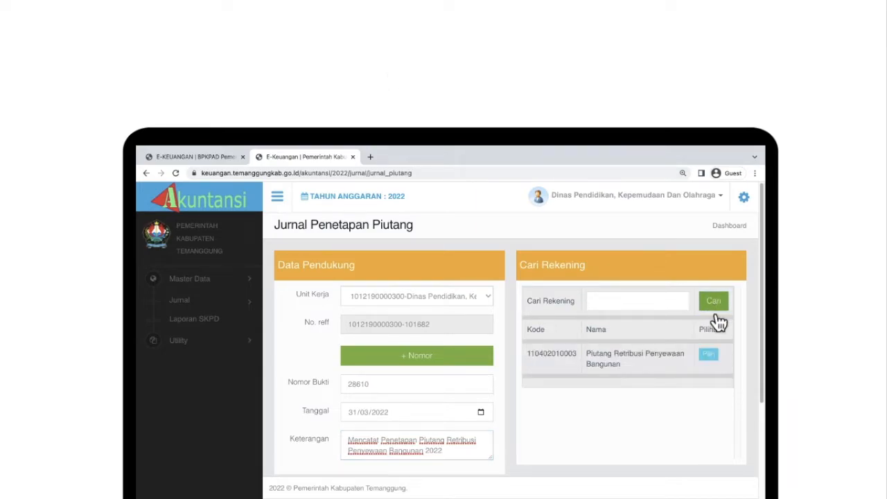
{"action": "left_click", "coordinate": [717, 357]}
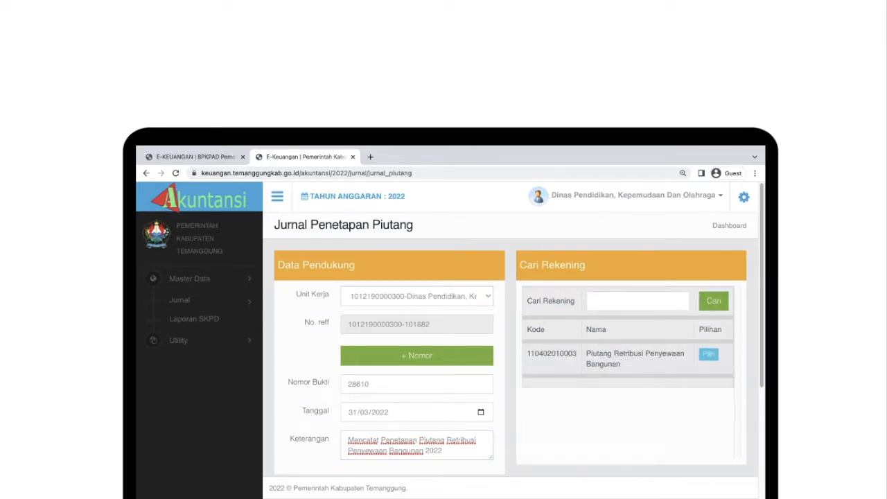
{"action": "scroll", "coordinate": [714, 429], "scroll_direction": "down", "scroll_amount": 4}
{"action": "left_click", "coordinate": [692, 400]}
{"action": "type", "text": "6000000"}
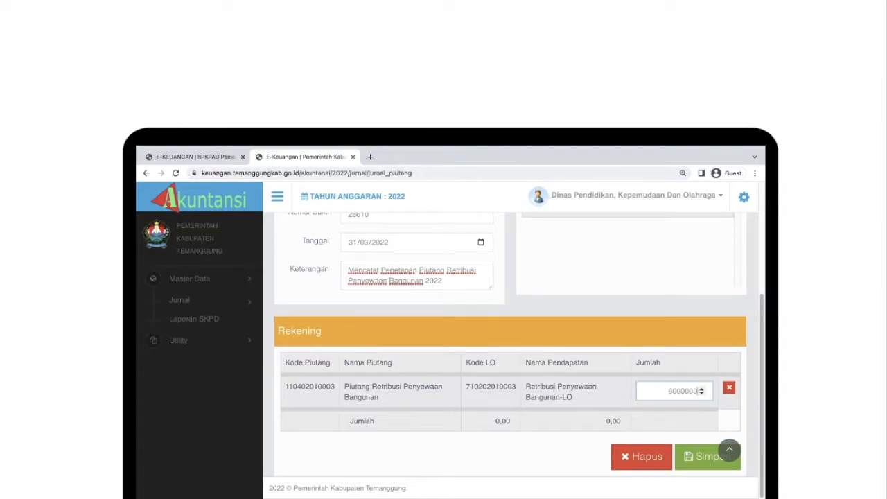
{"action": "left_click", "coordinate": [690, 418]}
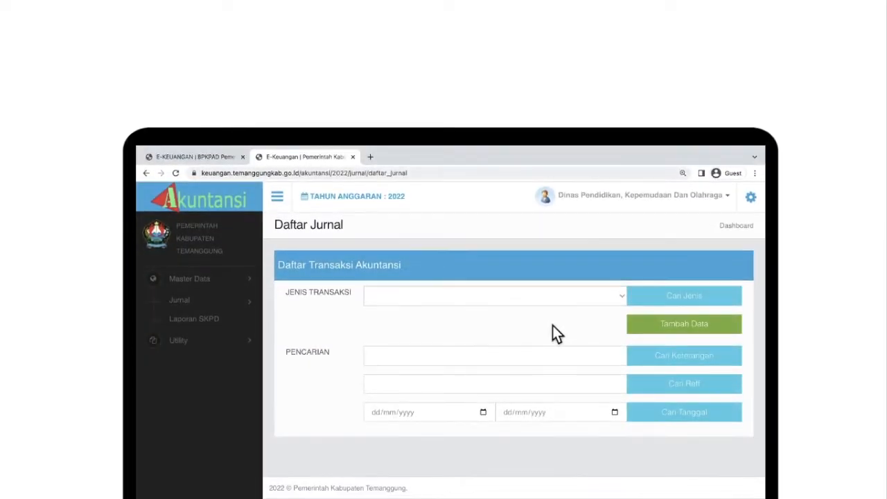
Start a new journal entry of the transaction type 13 - Jurnal Pendapatan / Pelunasan Piutang.
{"action": "left_click", "coordinate": [543, 301]}
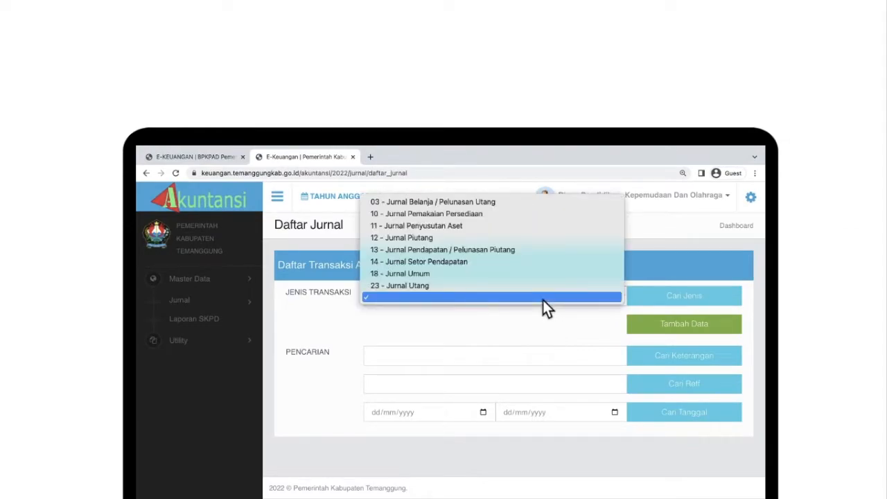
{"action": "left_click", "coordinate": [524, 254]}
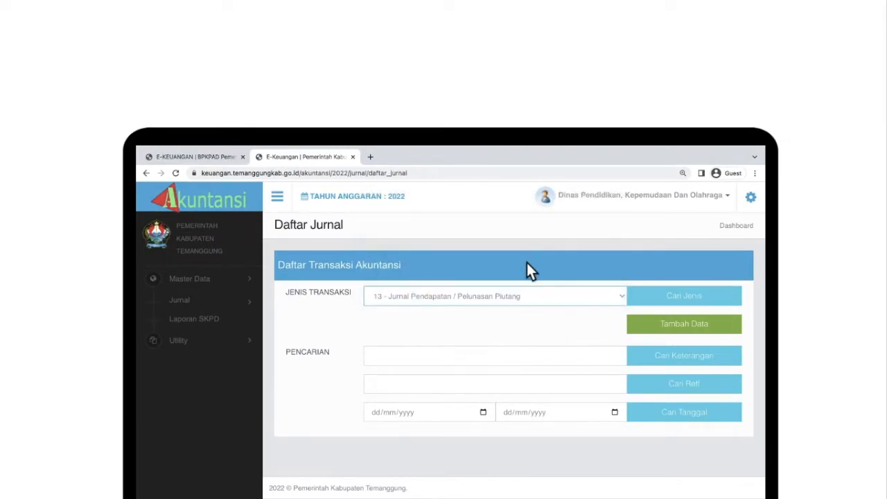
{"action": "left_click", "coordinate": [649, 329]}
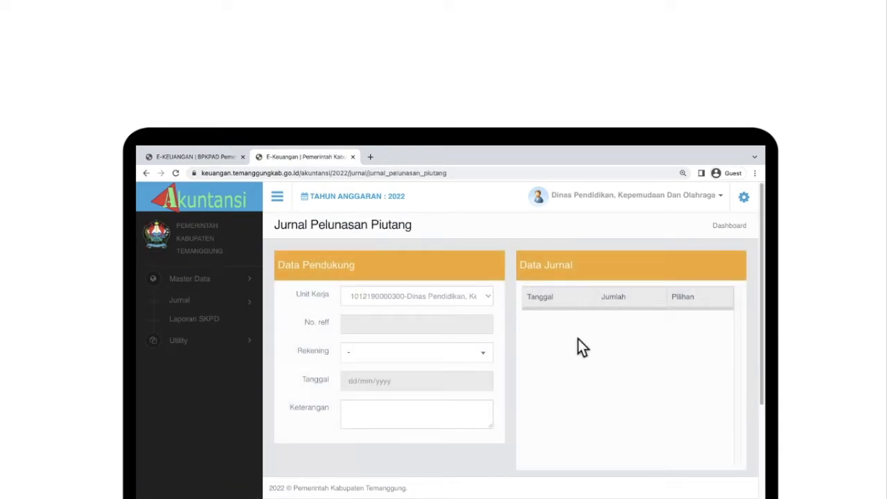
{"action": "left_click", "coordinate": [487, 359]}
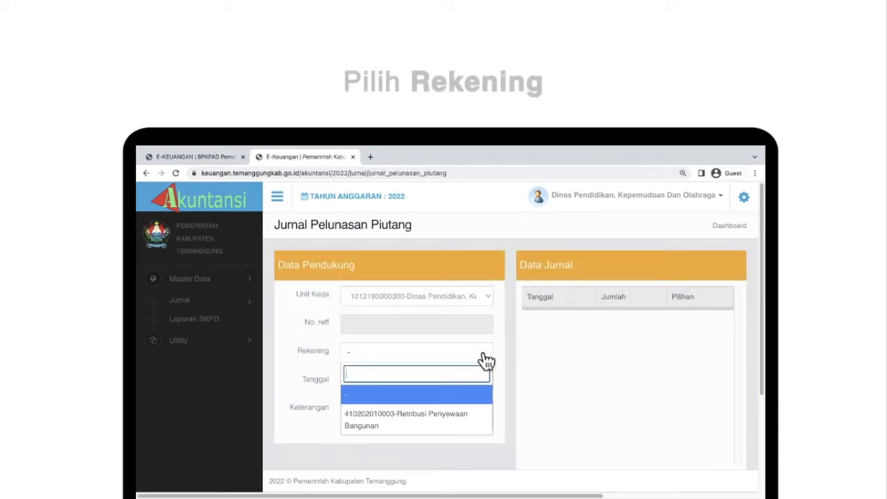
{"action": "left_click", "coordinate": [469, 425]}
{"action": "left_click_drag", "start_coordinate": [739, 317], "coordinate": [744, 466]}
{"action": "left_click", "coordinate": [662, 411]}
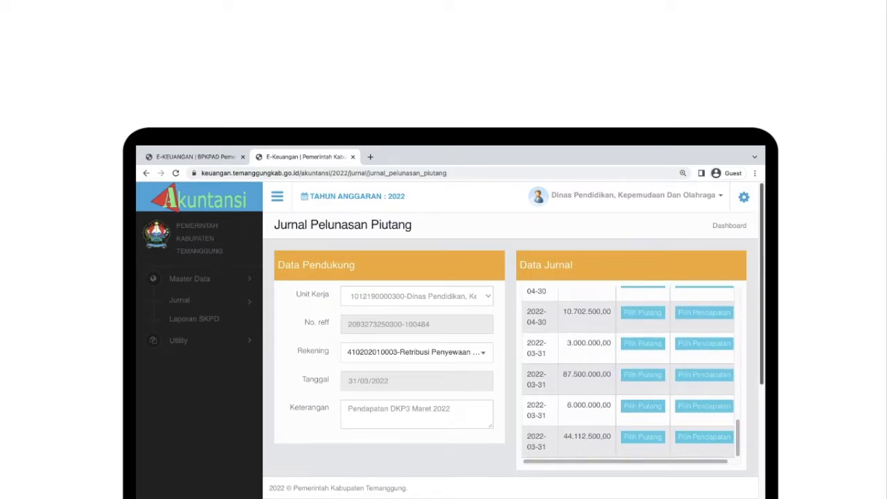
{"action": "left_click_drag", "start_coordinate": [761, 326], "coordinate": [762, 440]}
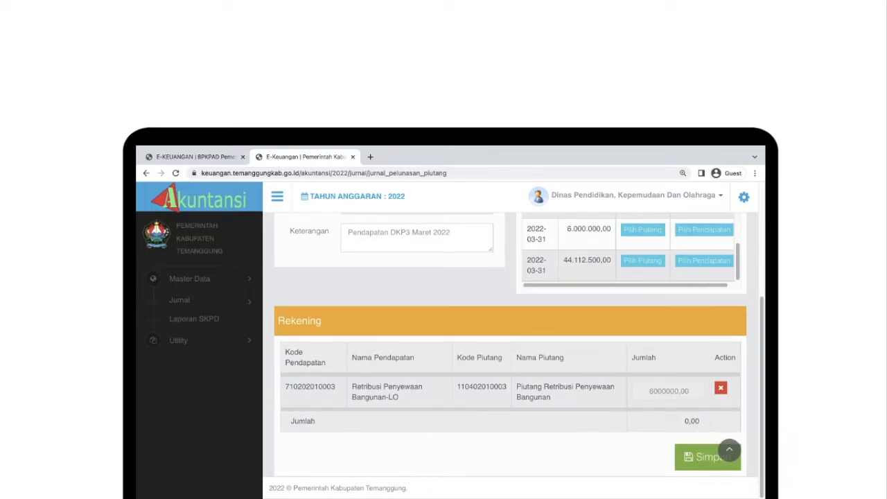
{"action": "left_click", "coordinate": [721, 468]}
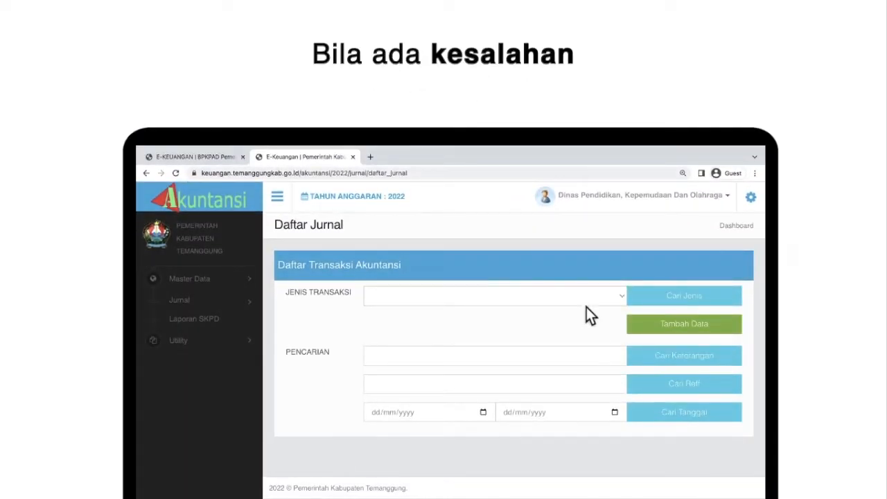
{"action": "left_click", "coordinate": [585, 304]}
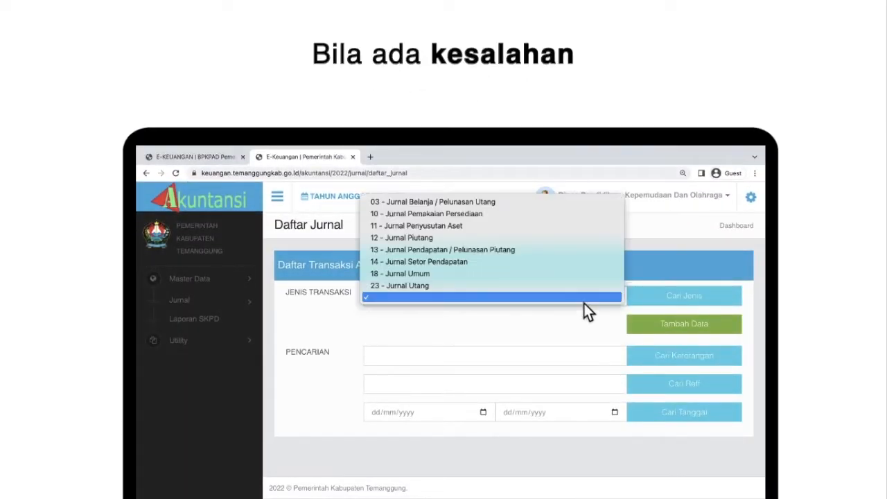
{"action": "left_click", "coordinate": [555, 250]}
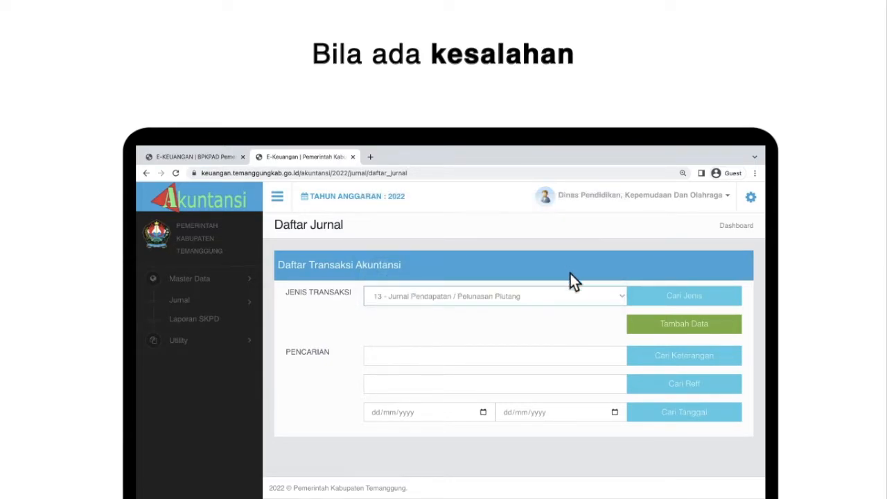
{"action": "left_click", "coordinate": [651, 334]}
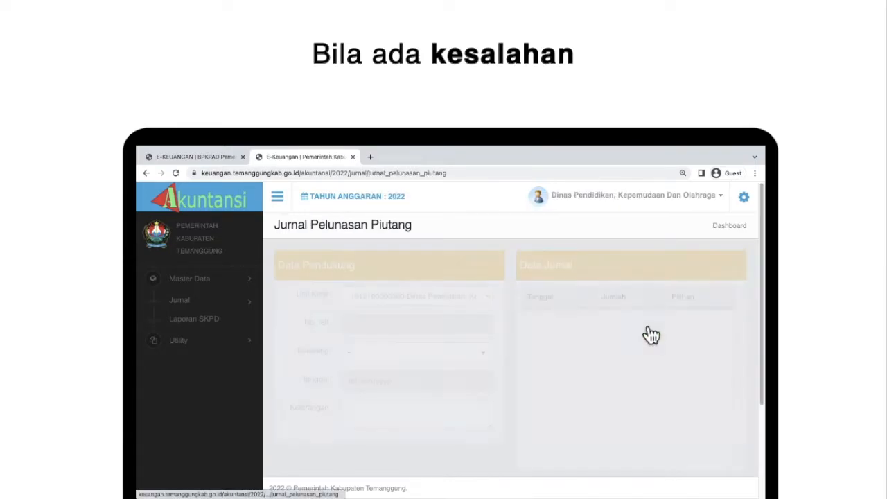
{"action": "left_click", "coordinate": [489, 362]}
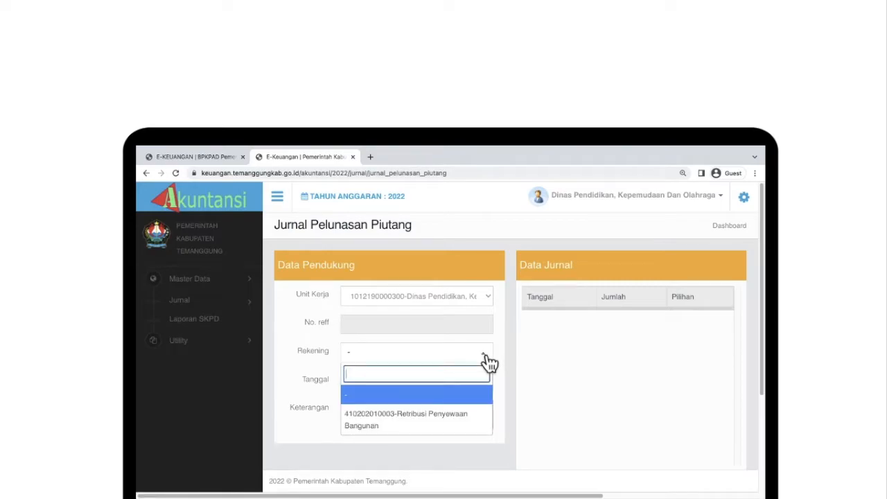
{"action": "left_click", "coordinate": [470, 425]}
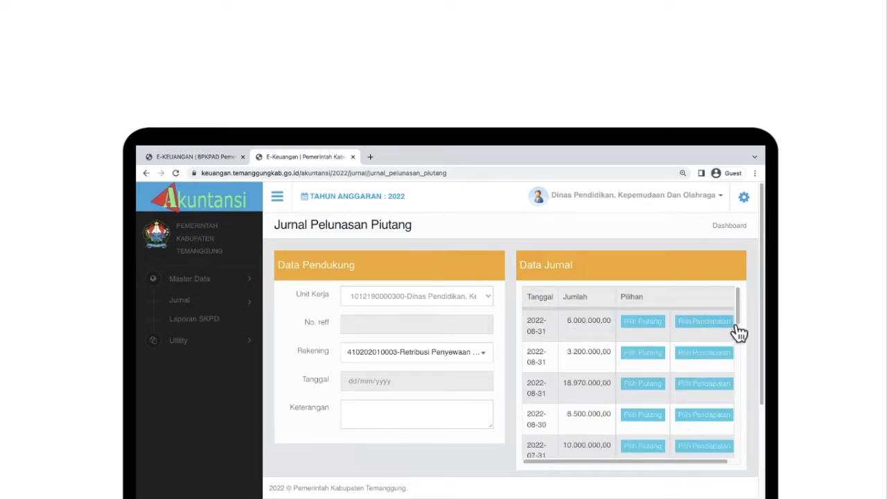
{"action": "left_click_drag", "start_coordinate": [739, 310], "coordinate": [739, 449]}
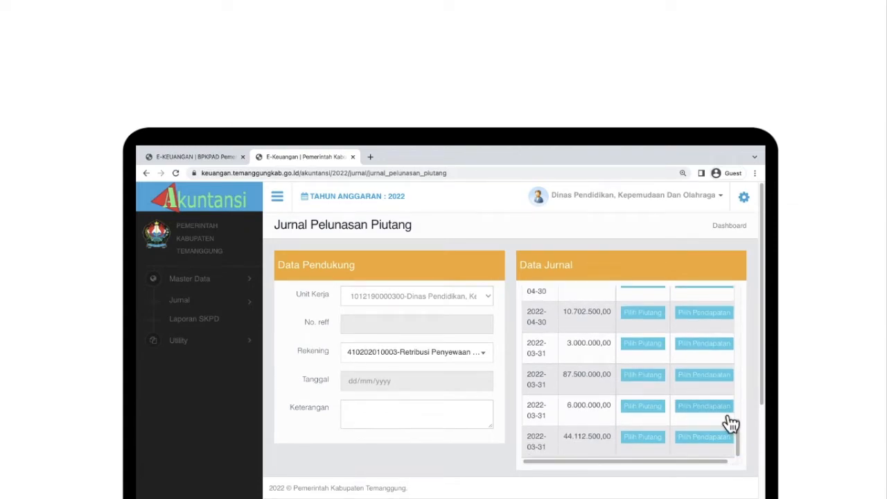
{"action": "left_click", "coordinate": [730, 416]}
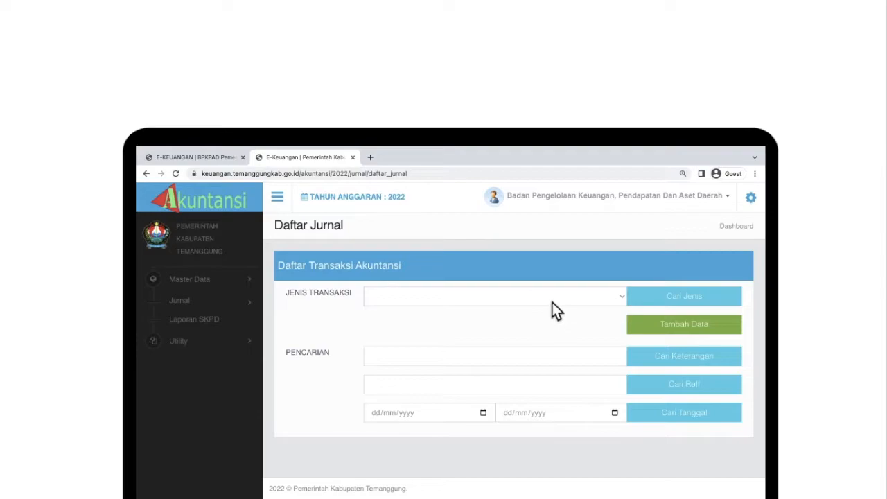
Start a new journal entry of the transaction type 11 - Jurnal Penyusutan Aset.
{"action": "left_click", "coordinate": [552, 302]}
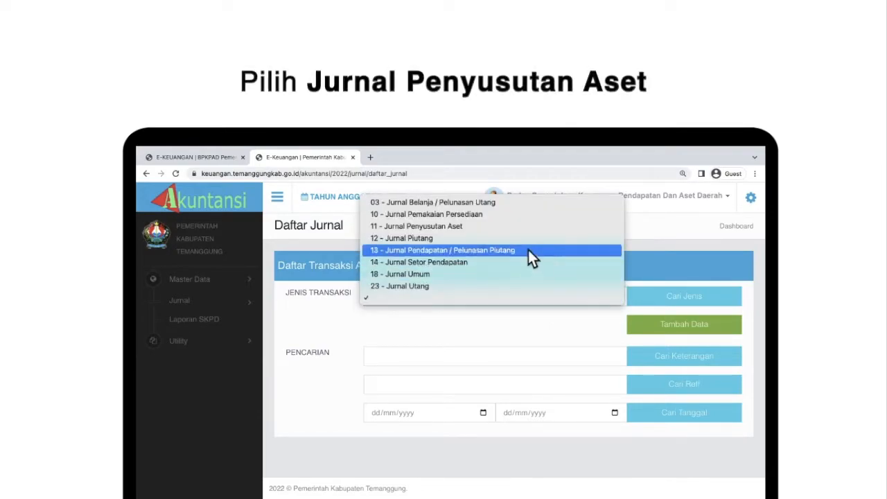
{"action": "left_click", "coordinate": [521, 231]}
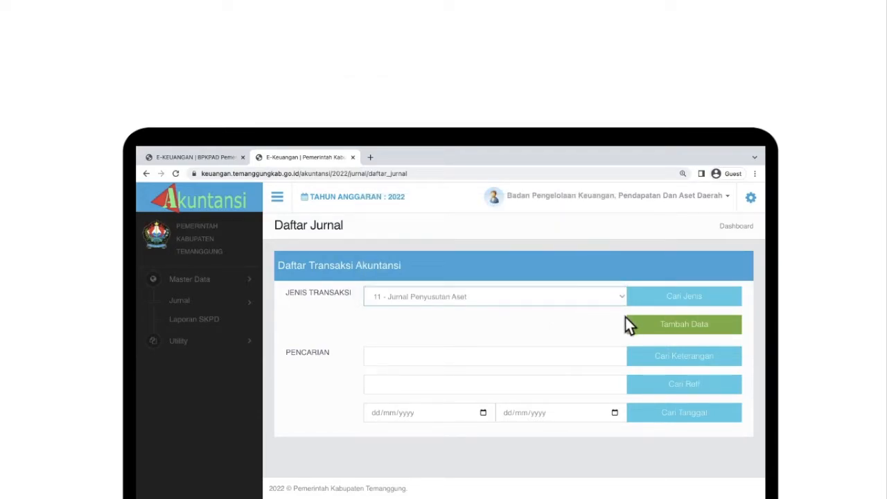
{"action": "left_click", "coordinate": [641, 326]}
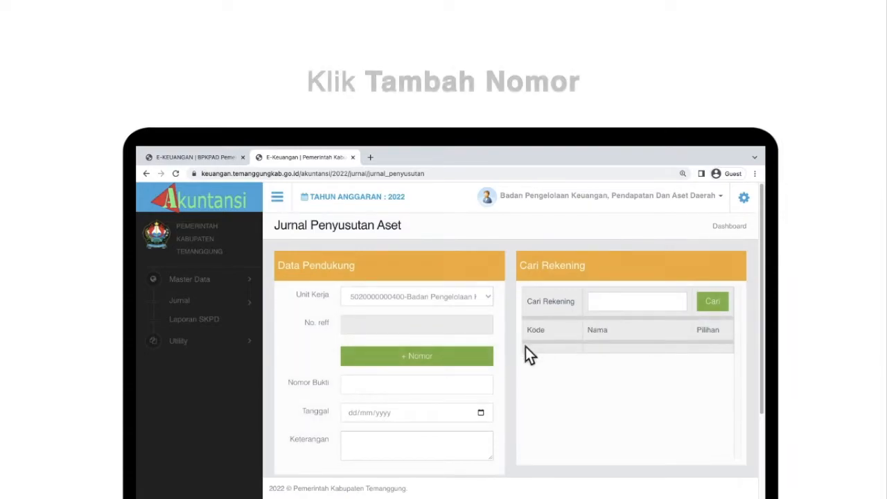
Generate a reference number for the depreciation journal and set its Nomor Bukti to "Penyusutan Aset 2022".
{"action": "left_click", "coordinate": [488, 358]}
{"action": "left_click", "coordinate": [472, 386]}
{"action": "type", "text": "Penyusutan"}
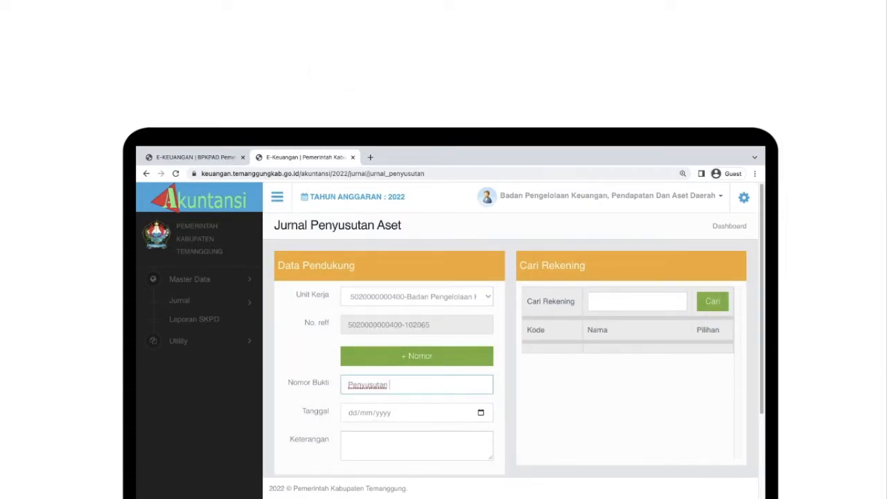
{"action": "type", "text": " Aset 2022"}
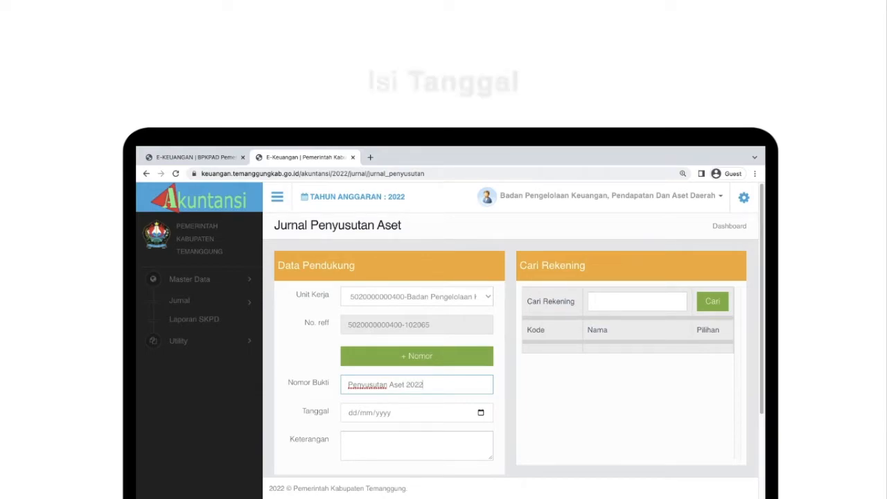
Date the depreciation journal 31/12/2022 and describe it as "Mencatat Penyusutan Aset Tahun Berjalan 2022".
{"action": "left_click", "coordinate": [464, 420]}
{"action": "type", "text": "31122022"}
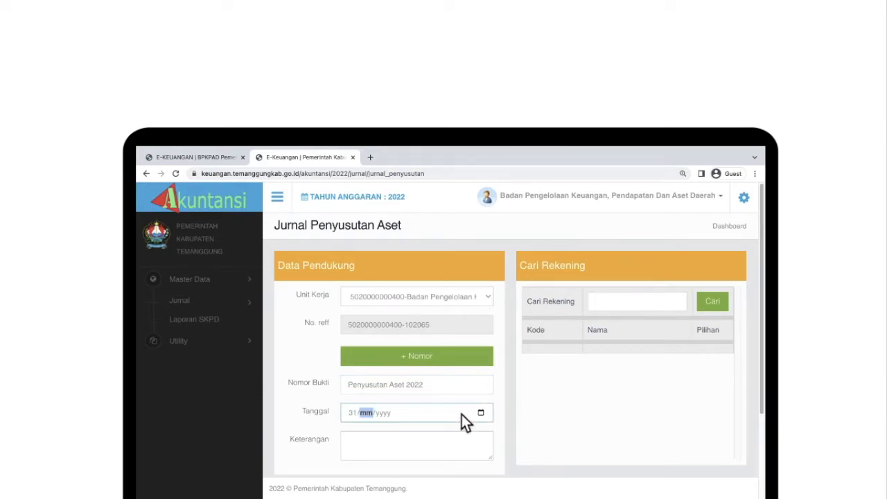
{"action": "left_click", "coordinate": [462, 444]}
{"action": "type", "text": "Mencatat Penyusutan Aset Tahun Berjalan 2022"}
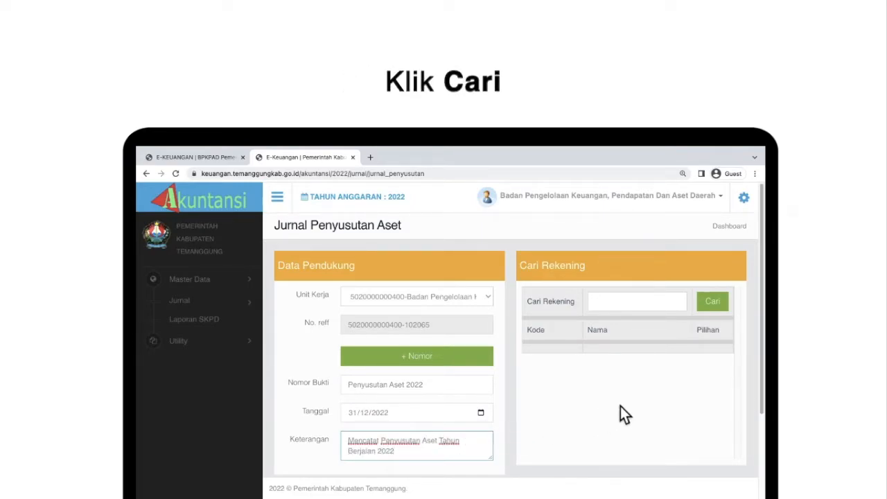
Add account 13070105 Akumulasi Penyusutan Alat Kantor dan Rumah Tangga to the depreciation journal with an amount of 500000.
{"action": "left_click", "coordinate": [714, 305]}
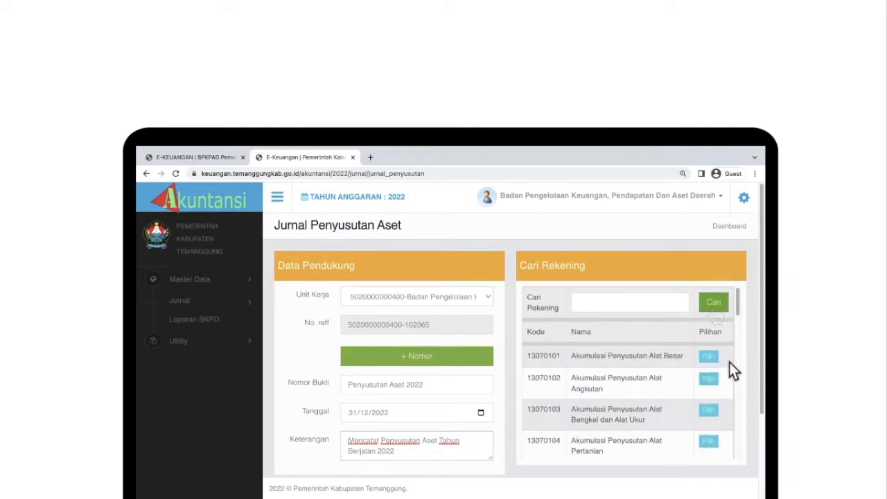
{"action": "scroll", "coordinate": [714, 392], "scroll_direction": "down", "scroll_amount": 3}
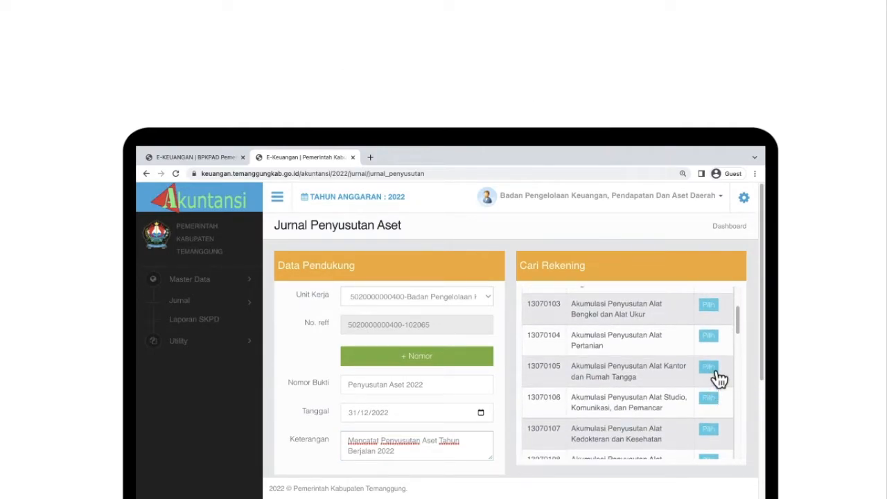
{"action": "left_click", "coordinate": [717, 374]}
{"action": "left_click", "coordinate": [694, 421]}
{"action": "type", "text": "500000"}
{"action": "left_click", "coordinate": [693, 440]}
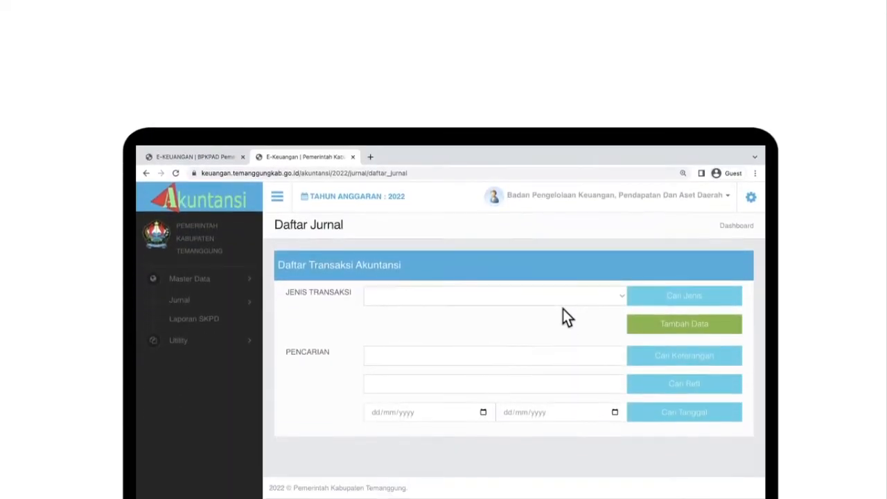
Start a new journal entry of the transaction type 18 - Jurnal Umum.
{"action": "left_click", "coordinate": [559, 299]}
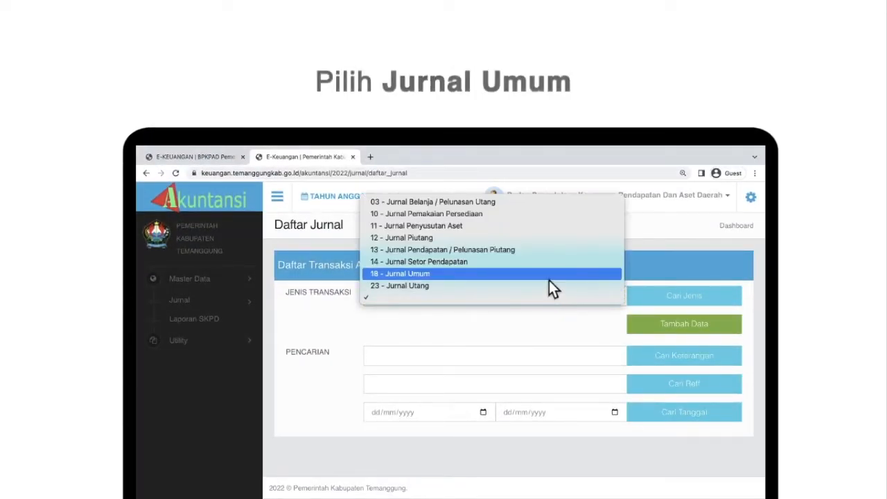
{"action": "left_click", "coordinate": [549, 277]}
{"action": "left_click", "coordinate": [656, 335]}
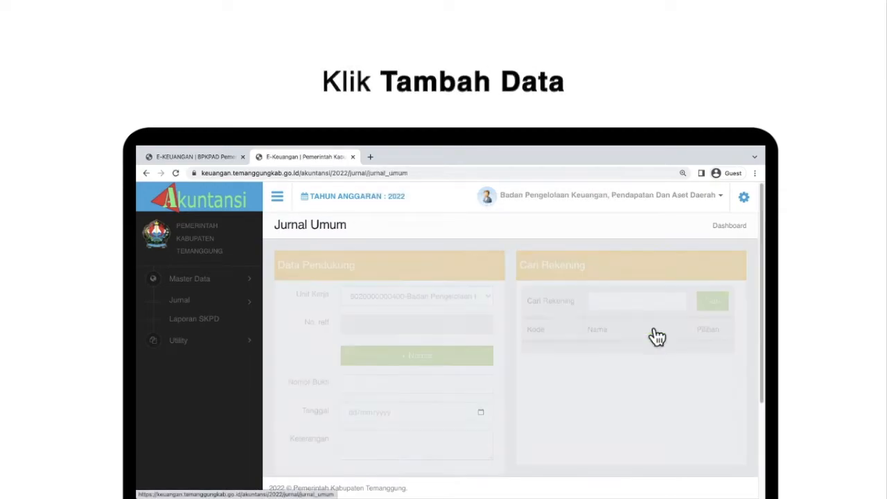
Generate the general journal's reference number, set its Nomor Bukti to "Reklas Jurnal Utang 01" and date it 02/01/2022.
{"action": "left_click", "coordinate": [465, 386]}
{"action": "type", "text": "Reklas Jurnal Utang 01"}
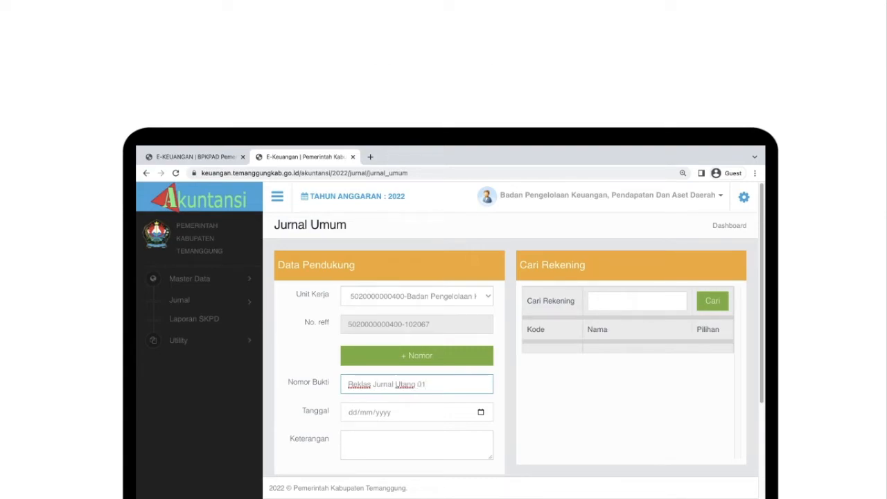
{"action": "left_click", "coordinate": [465, 413]}
{"action": "type", "text": "02012022"}
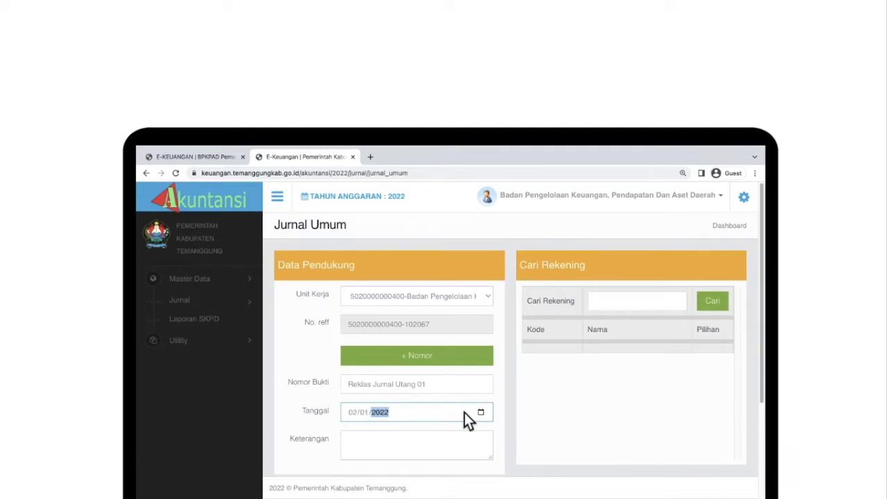
{"action": "left_click", "coordinate": [468, 444]}
{"action": "type", "text": "Penyesuaian Jurnal Utang Tenaga Ketentraman"}
{"action": "left_click", "coordinate": [614, 308]}
{"action": "type", "text": "210602020017"}
{"action": "left_click", "coordinate": [725, 312]}
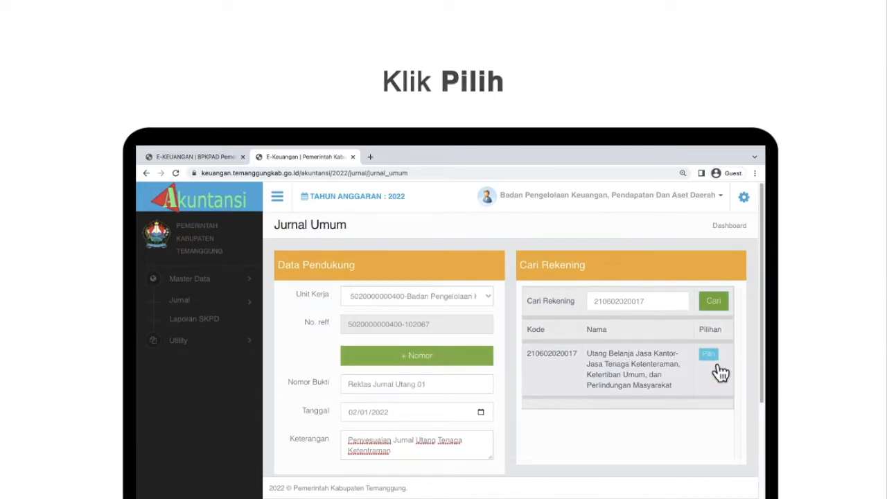
{"action": "left_click", "coordinate": [662, 312]}
{"action": "key", "text": "ctrl+a"}
{"action": "key", "text": "BackSpace"}
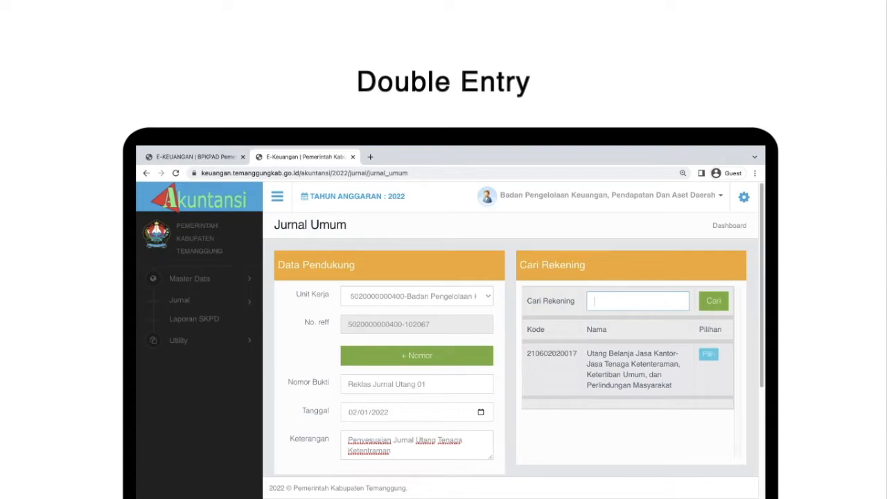
{"action": "key", "text": "ctrl+v"}
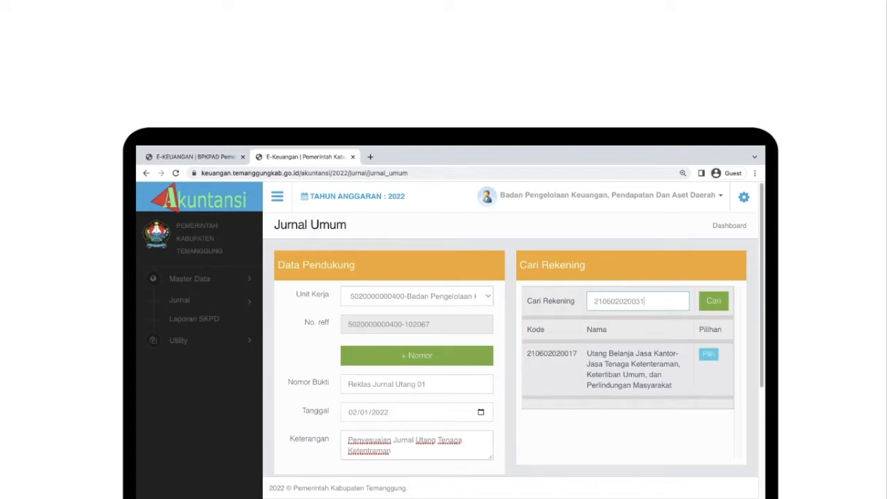
{"action": "left_click", "coordinate": [718, 309]}
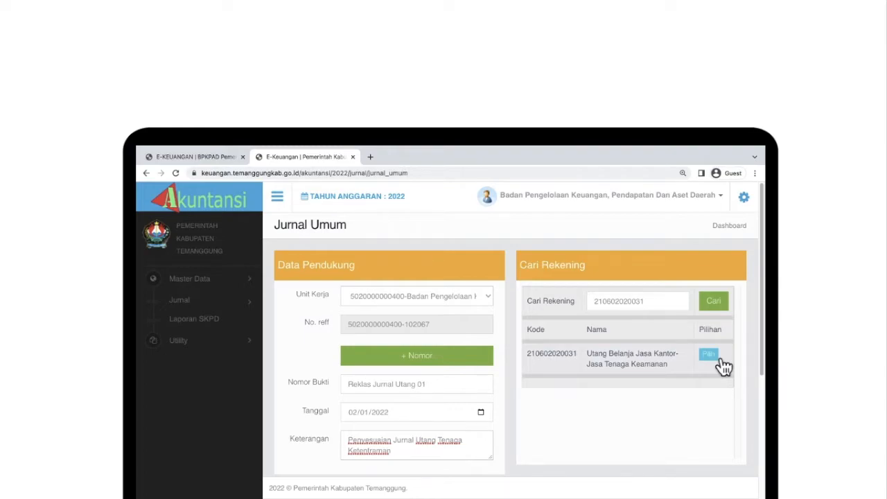
{"action": "left_click", "coordinate": [709, 355]}
{"action": "scroll", "coordinate": [693, 368], "scroll_direction": "down", "scroll_amount": 3}
{"action": "left_click", "coordinate": [622, 364]}
{"action": "type", "text": "30"}
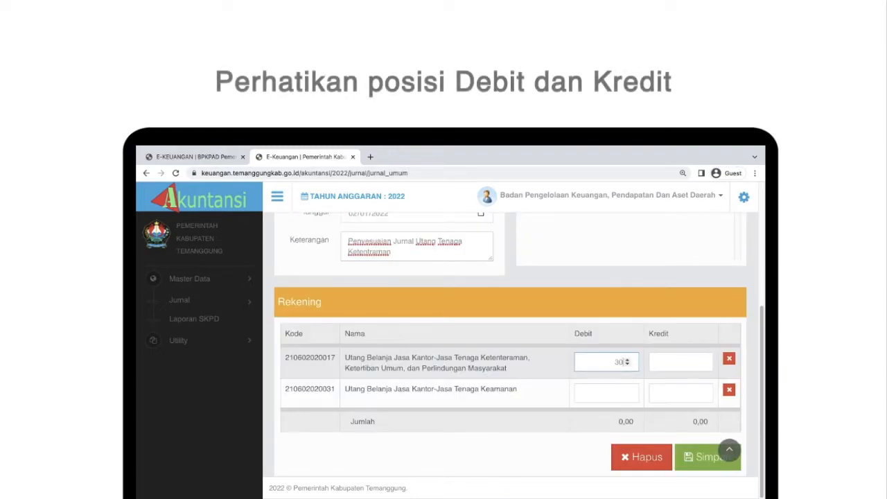
{"action": "type", "text": "00000"}
{"action": "left_click", "coordinate": [670, 397]}
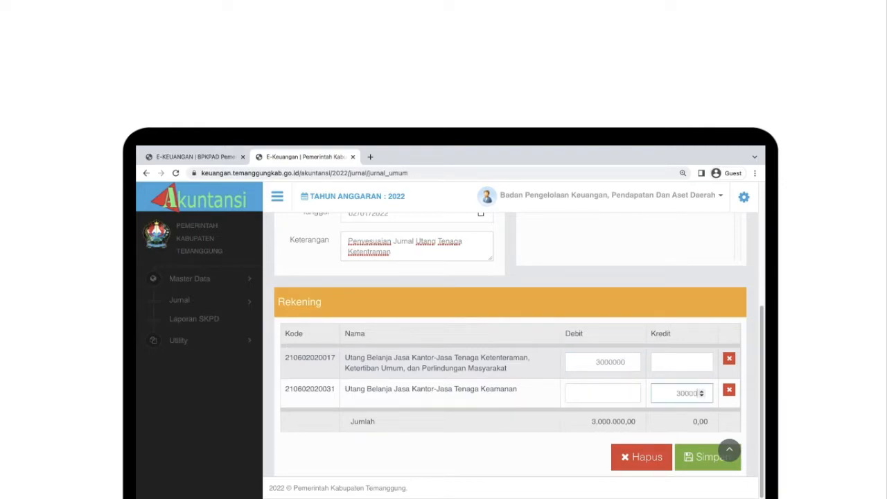
{"action": "left_click", "coordinate": [685, 420]}
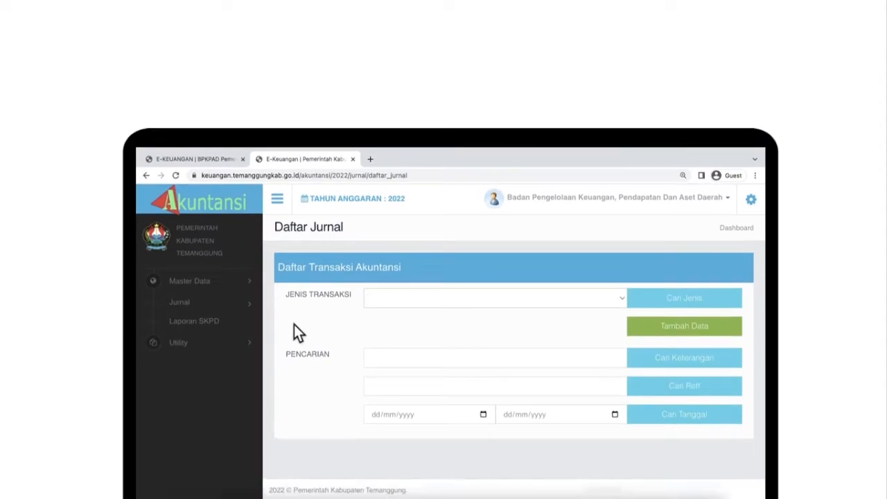
Set up an SKPD report 01. Laporan Jurnal for Badan Pengelolaan Keuangan, Pendapatan dan Aset Daerah with journal type 10-Jurnal Pemakaian Persediaan.
{"action": "left_click", "coordinate": [255, 330]}
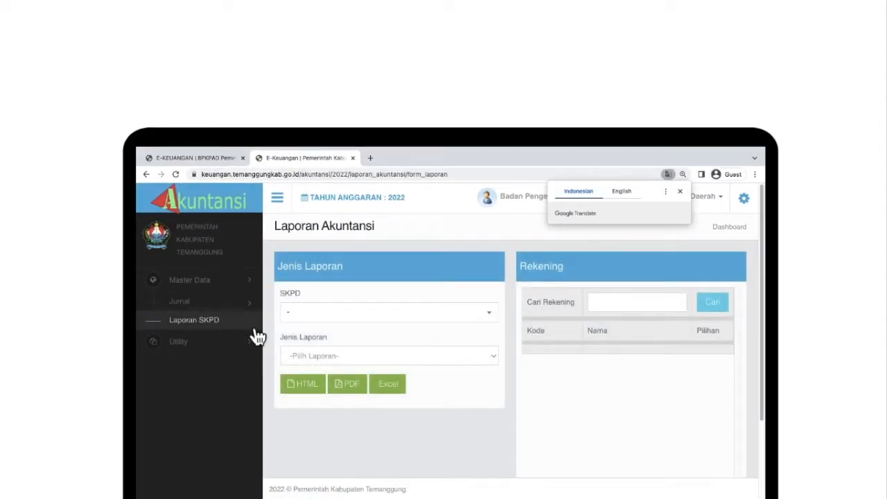
{"action": "left_click", "coordinate": [297, 354]}
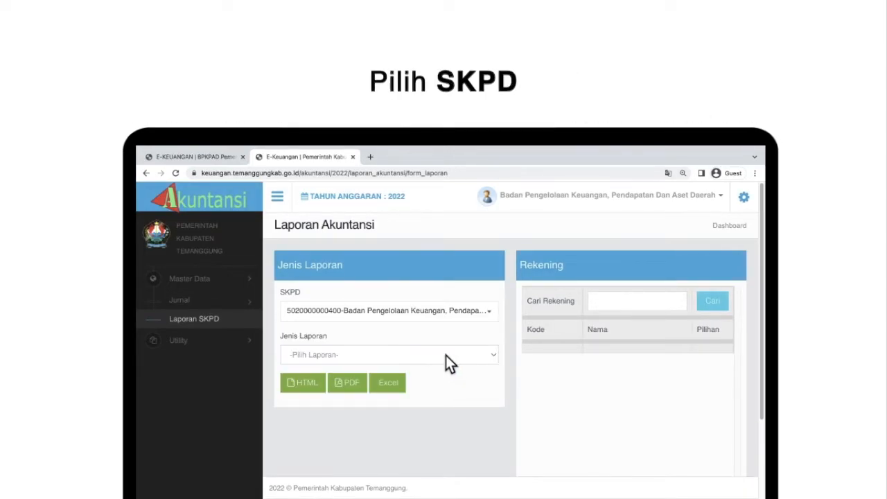
{"action": "left_click", "coordinate": [446, 355]}
{"action": "left_click", "coordinate": [444, 370]}
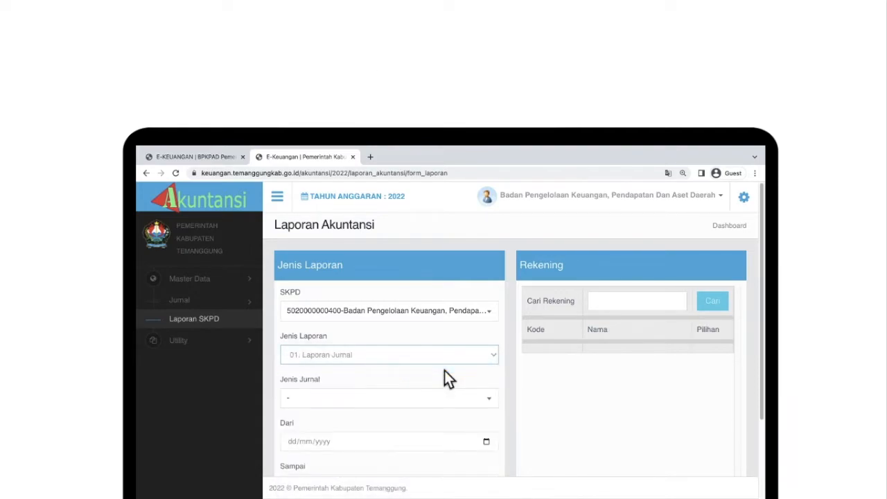
{"action": "left_click", "coordinate": [448, 397]}
{"action": "left_click", "coordinate": [444, 383]}
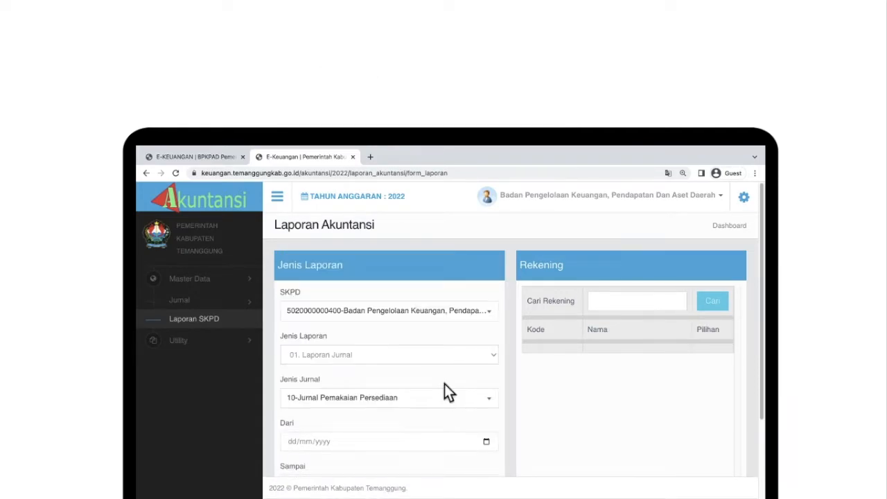
Set the journal report's period from 01/01/2022 to 30/06/2022 and generate it as HTML.
{"action": "left_click", "coordinate": [449, 447]}
{"action": "scroll", "coordinate": [452, 437], "scroll_direction": "down", "scroll_amount": 3}
{"action": "left_click", "coordinate": [487, 382]}
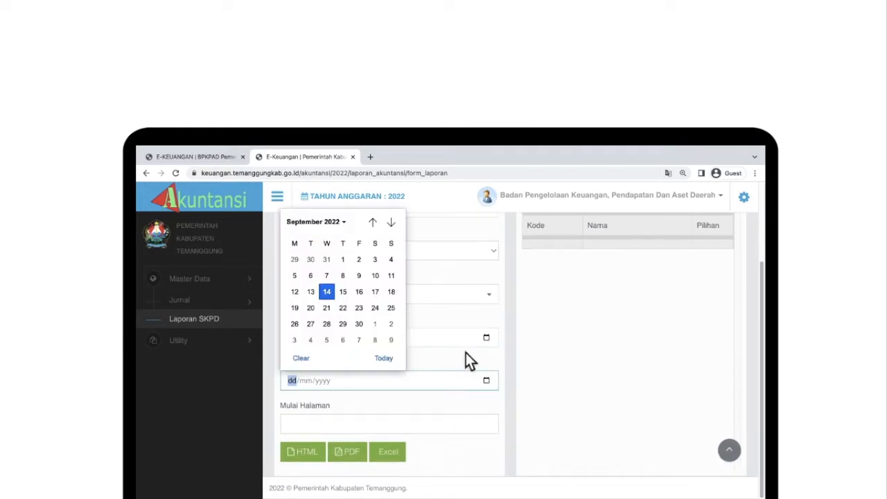
{"action": "left_click", "coordinate": [340, 224]}
{"action": "left_click", "coordinate": [327, 276]}
{"action": "left_click", "coordinate": [343, 324]}
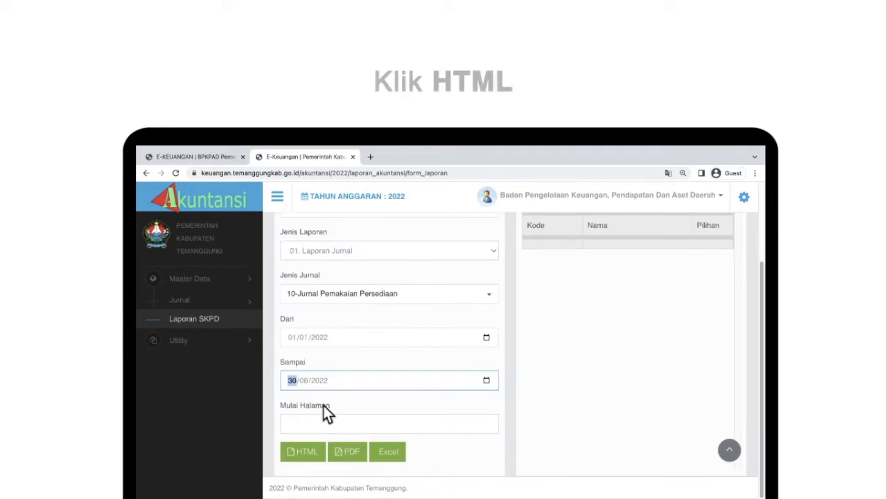
{"action": "left_click", "coordinate": [307, 455]}
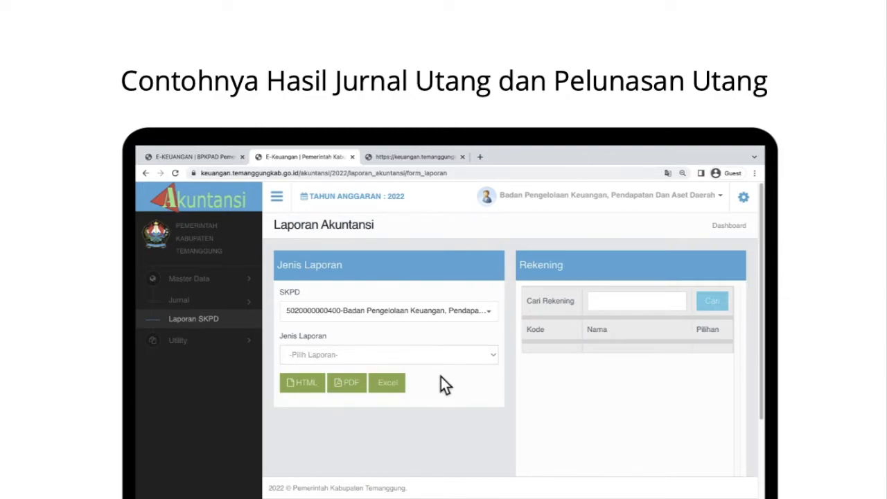
{"action": "left_click", "coordinate": [433, 354]}
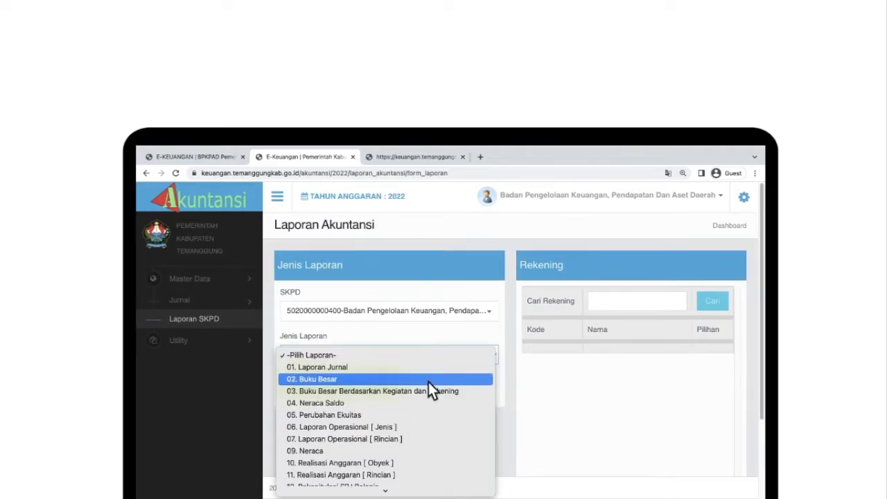
{"action": "left_click", "coordinate": [429, 380]}
{"action": "left_click", "coordinate": [433, 402]}
{"action": "type", "text": "utang"}
{"action": "left_click", "coordinate": [426, 369]}
Set the Buku Besar period from 01/01/2022 to 31/08/2022 and generate the report as HTML.
{"action": "left_click", "coordinate": [417, 442]}
{"action": "type", "text": "01012022"}
{"action": "scroll", "coordinate": [417, 442], "scroll_direction": "down", "scroll_amount": 3}
{"action": "left_click", "coordinate": [486, 381]}
{"action": "left_click", "coordinate": [376, 224]}
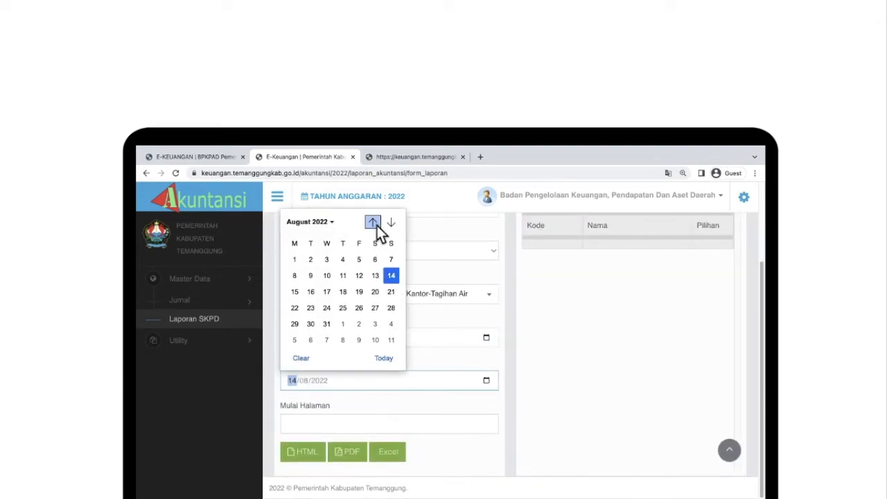
{"action": "left_click", "coordinate": [331, 325]}
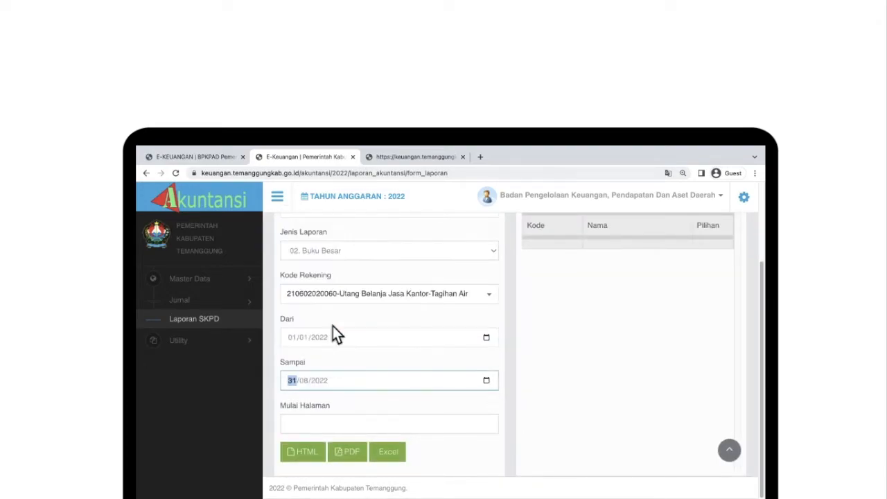
{"action": "left_click", "coordinate": [305, 454]}
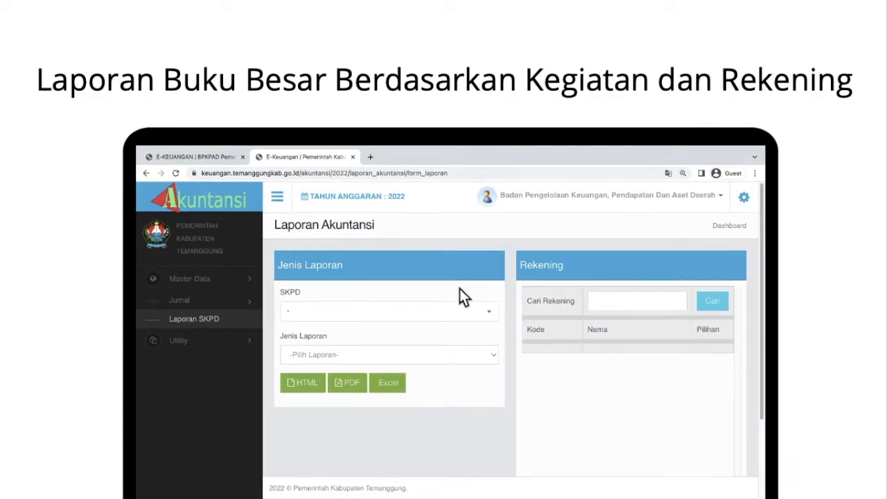
{"action": "left_click", "coordinate": [469, 315]}
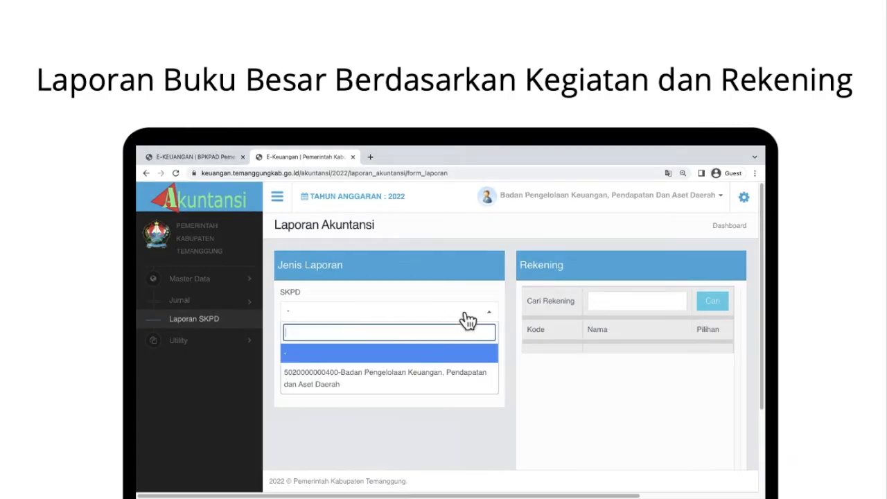
{"action": "left_click", "coordinate": [460, 381]}
{"action": "left_click", "coordinate": [455, 361]}
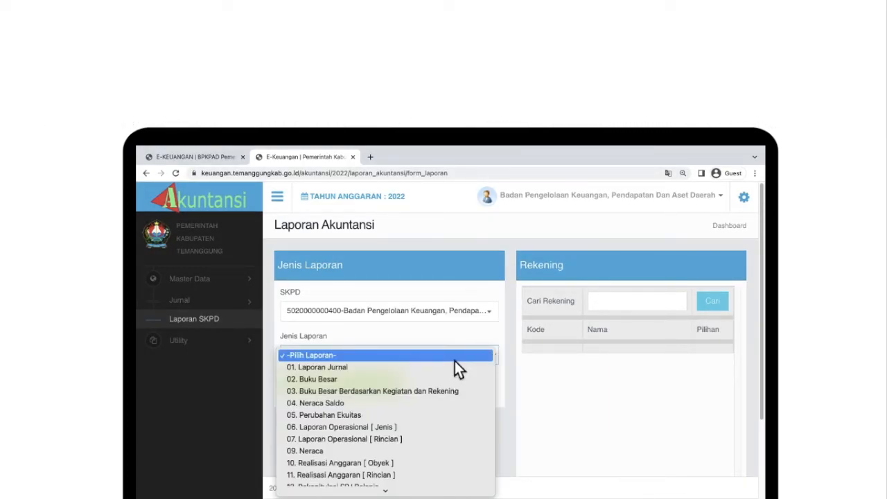
{"action": "left_click", "coordinate": [452, 391]}
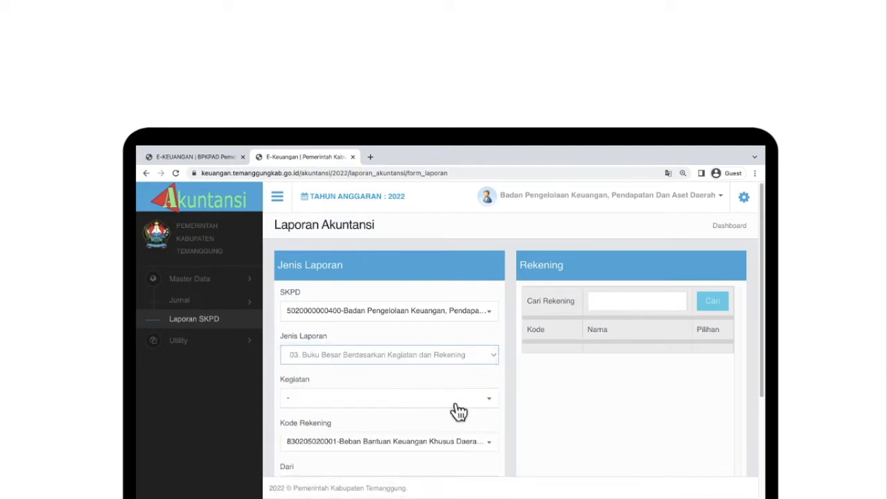
{"action": "left_click", "coordinate": [458, 405]}
{"action": "type", "text": "gaji"}
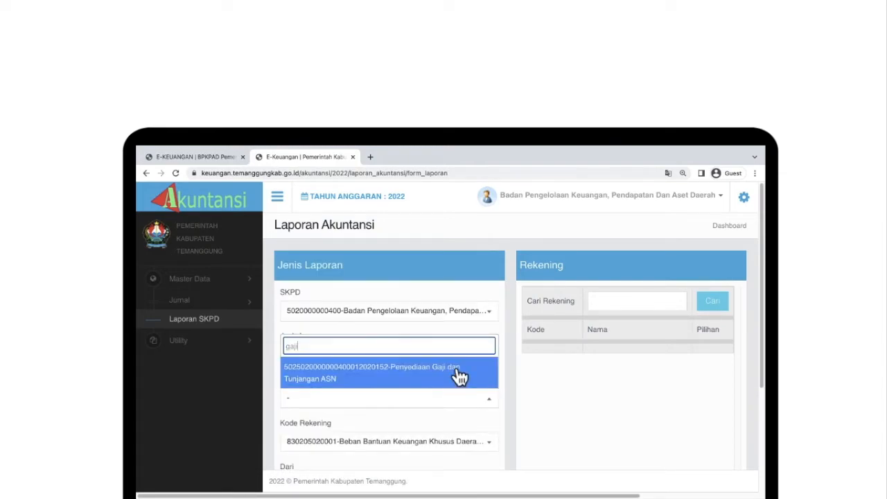
{"action": "left_click", "coordinate": [460, 374]}
{"action": "left_click", "coordinate": [447, 443]}
{"action": "type", "text": "gaji"}
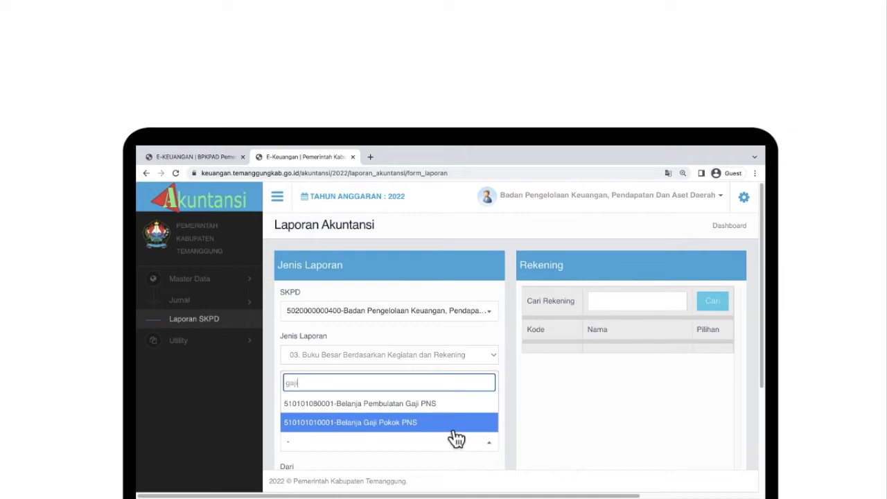
{"action": "left_click", "coordinate": [448, 425]}
Set the activity ledger's period from 01/01/2022 to 01/03/2022 and generate it as HTML.
{"action": "scroll", "coordinate": [447, 425], "scroll_direction": "down", "scroll_amount": 2}
{"action": "left_click", "coordinate": [449, 342]}
{"action": "type", "text": "01012022"}
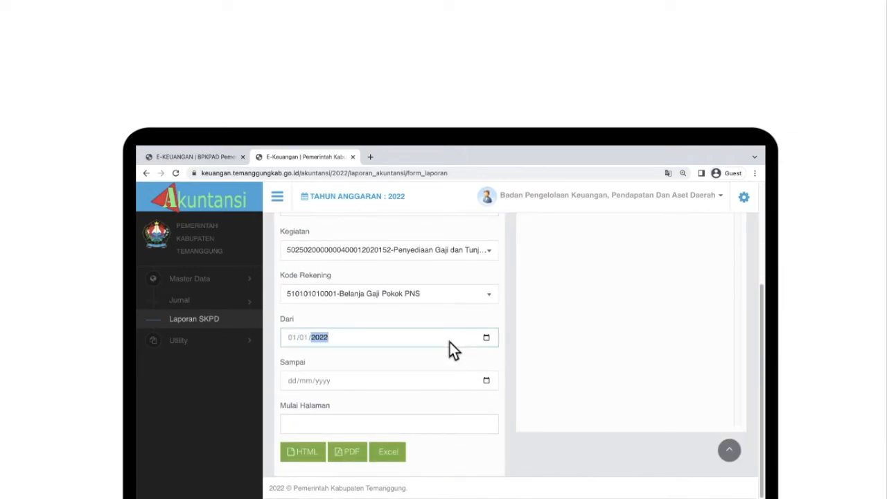
{"action": "left_click", "coordinate": [441, 383]}
{"action": "type", "text": "01032022"}
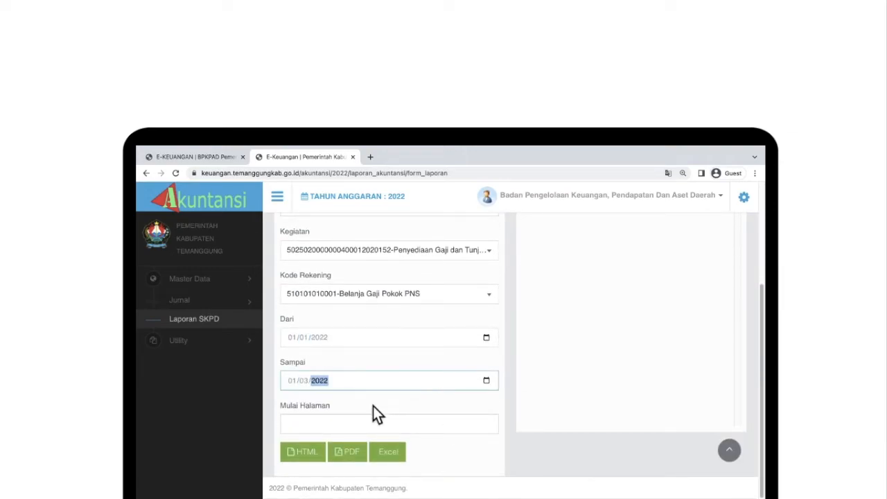
{"action": "left_click", "coordinate": [323, 457]}
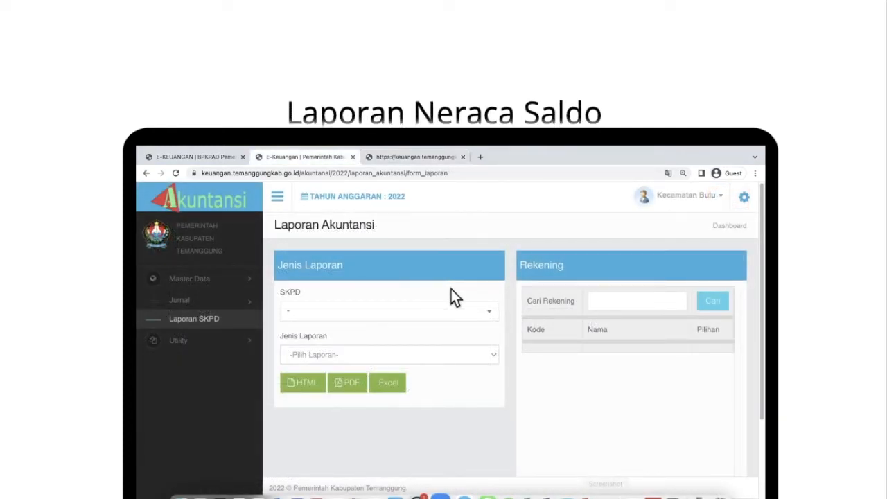
{"action": "left_click", "coordinate": [458, 317]}
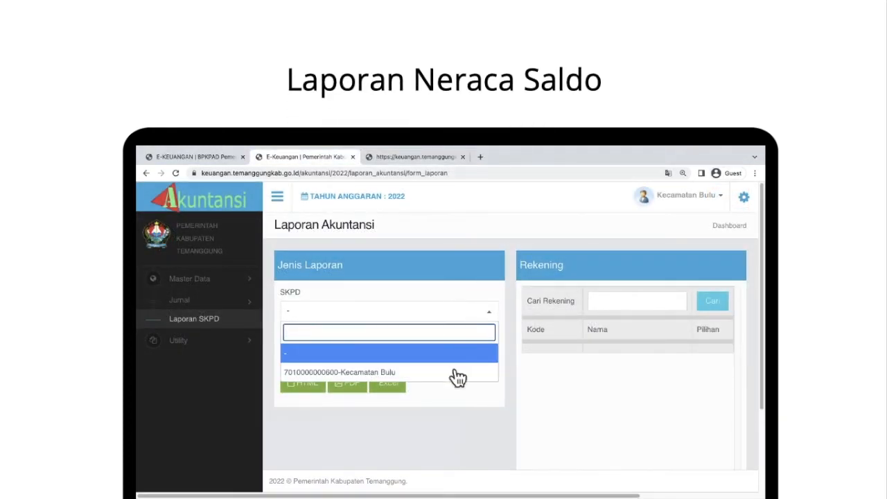
{"action": "left_click", "coordinate": [454, 374]}
{"action": "left_click", "coordinate": [444, 360]}
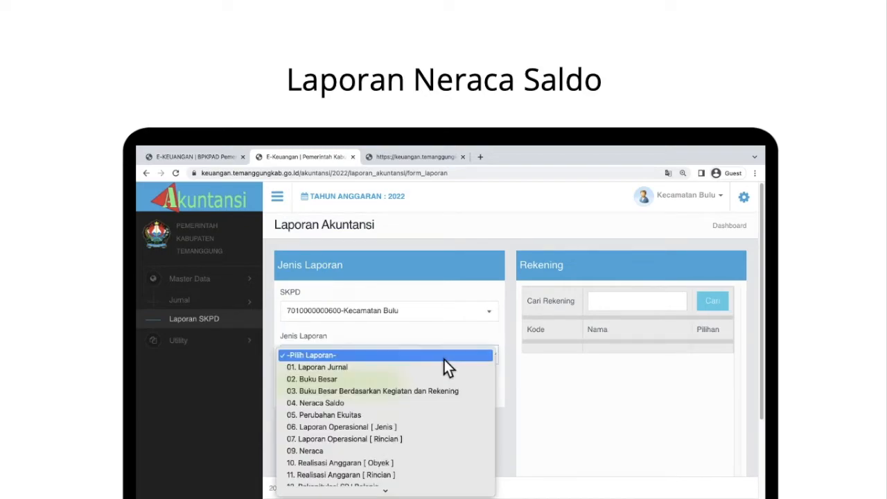
{"action": "left_click", "coordinate": [445, 404]}
Set the Neraca Saldo period from 01/01/2022 to 30/06/2022 and generate the report as HTML.
{"action": "left_click", "coordinate": [444, 403]}
{"action": "type", "text": "01012022"}
{"action": "left_click", "coordinate": [442, 444]}
{"action": "type", "text": "30062022"}
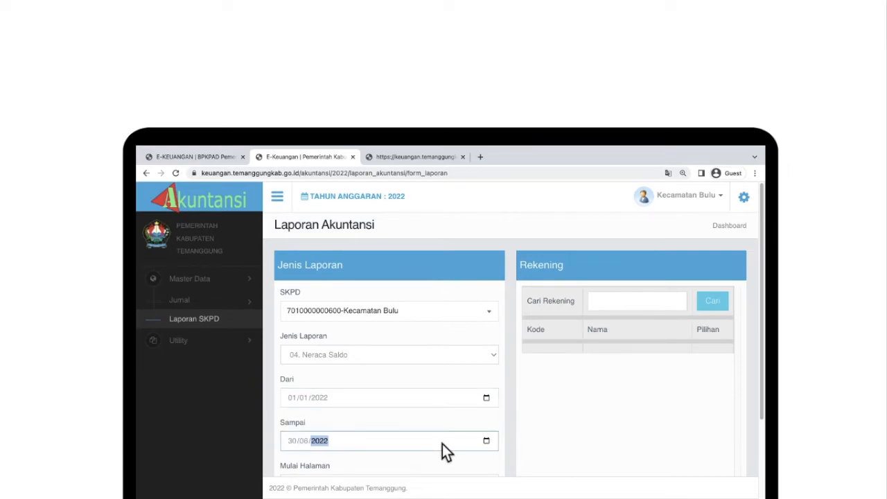
{"action": "scroll", "coordinate": [442, 444], "scroll_direction": "down", "scroll_amount": 3}
{"action": "left_click", "coordinate": [320, 418]}
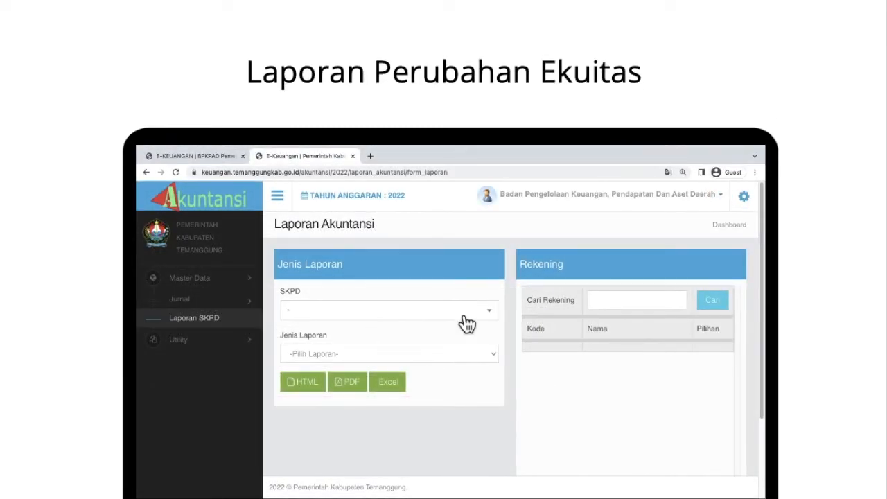
Generate the report 05. Perubahan Ekuitas as HTML for Badan Pengelolaan Keuangan, Pendapatan dan Aset Daerah with an end date in 2022.
{"action": "left_click", "coordinate": [464, 316]}
{"action": "left_click", "coordinate": [458, 370]}
{"action": "left_click", "coordinate": [444, 354]}
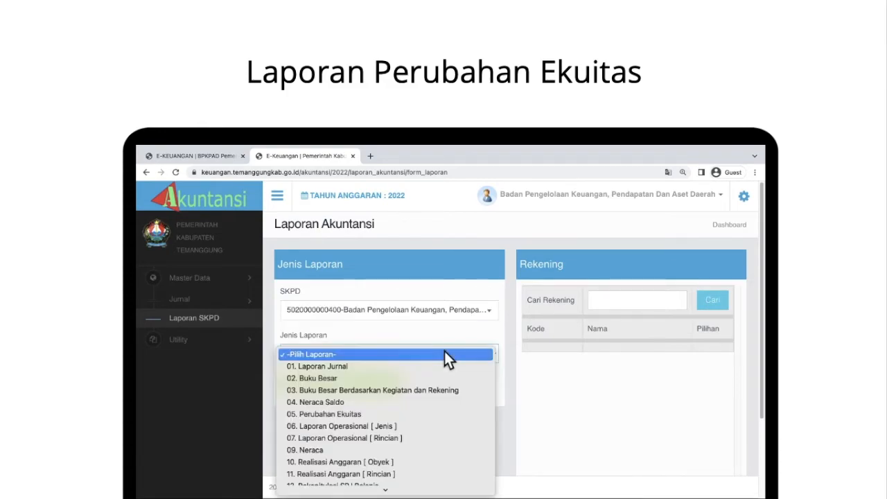
{"action": "left_click", "coordinate": [430, 418]}
{"action": "type", "text": "31122022"}
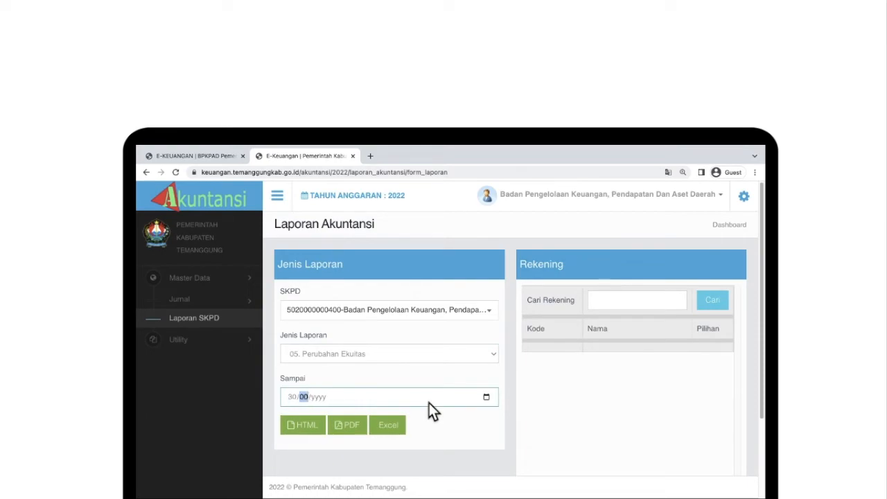
{"action": "left_click", "coordinate": [316, 427]}
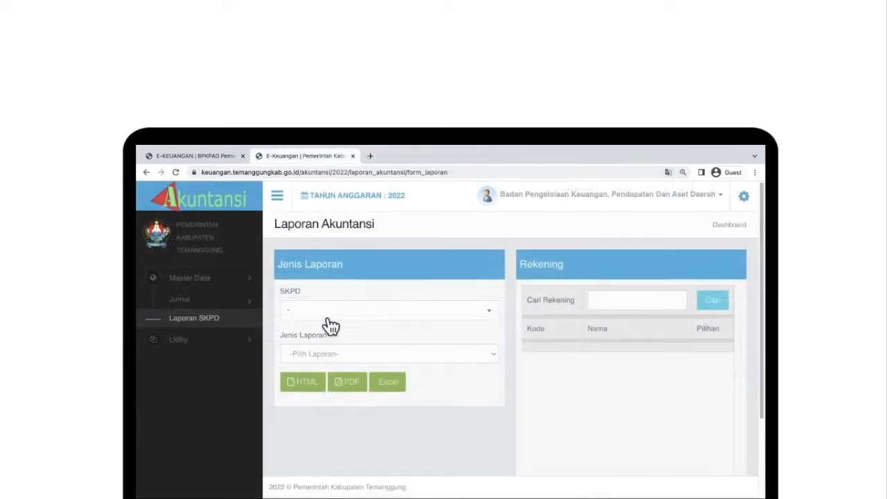
Generate the report 06. Laporan Operasional [ Jenis ] as HTML for Badan Pengelolaan Keuangan, Pendapatan dan Aset Daerah up to 30/06/2022.
{"action": "left_click", "coordinate": [337, 313]}
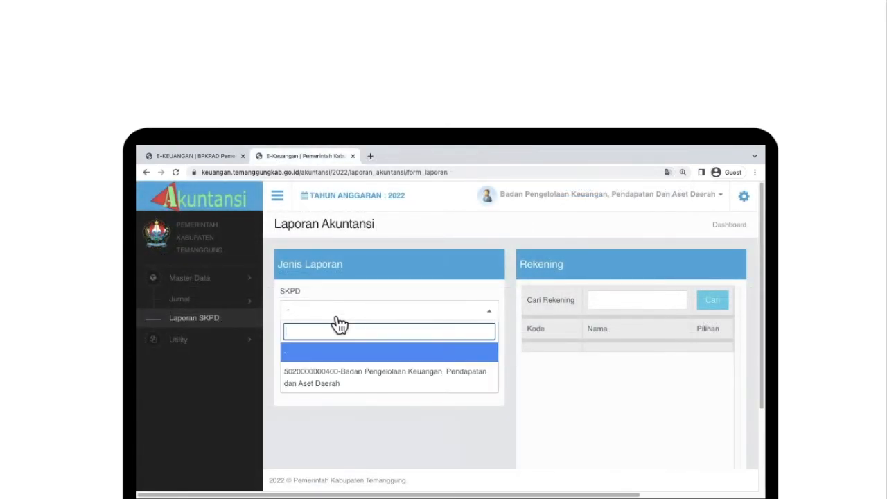
{"action": "left_click", "coordinate": [337, 384]}
{"action": "left_click", "coordinate": [331, 357]}
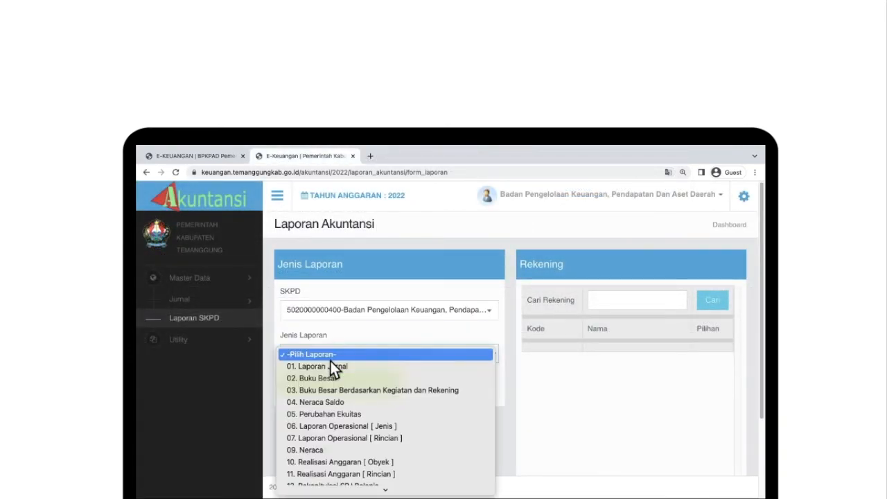
{"action": "left_click", "coordinate": [330, 426]}
{"action": "left_click", "coordinate": [321, 404]}
{"action": "type", "text": "30062022"}
{"action": "left_click", "coordinate": [303, 430]}
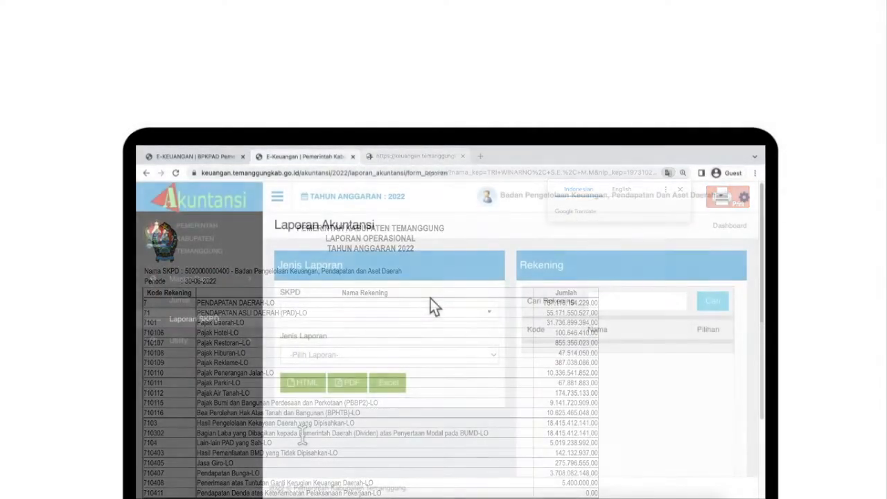
Generate the report 09. Neraca as HTML for Badan Pengelolaan Keuangan, Pendapatan dan Aset Daerah up to 30/06/2022.
{"action": "left_click", "coordinate": [429, 308]}
{"action": "left_click", "coordinate": [438, 384]}
{"action": "left_click", "coordinate": [428, 357]}
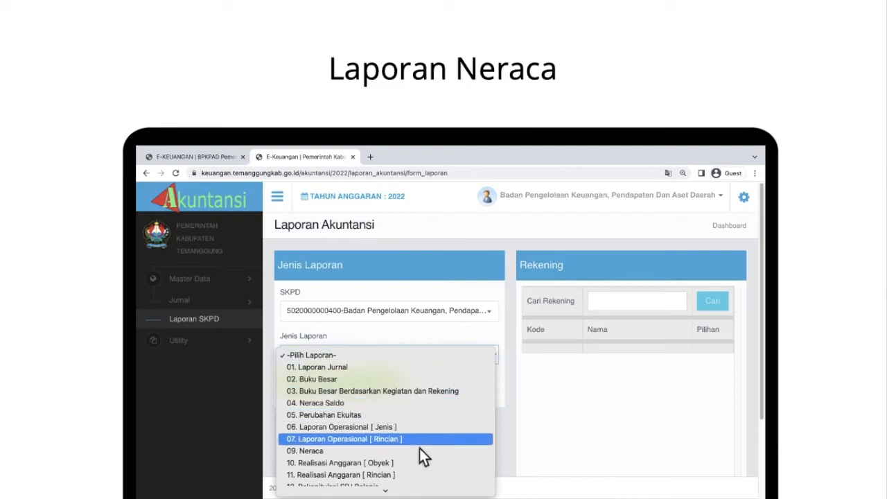
{"action": "left_click", "coordinate": [419, 456]}
{"action": "left_click", "coordinate": [423, 403]}
{"action": "type", "text": "30062022"}
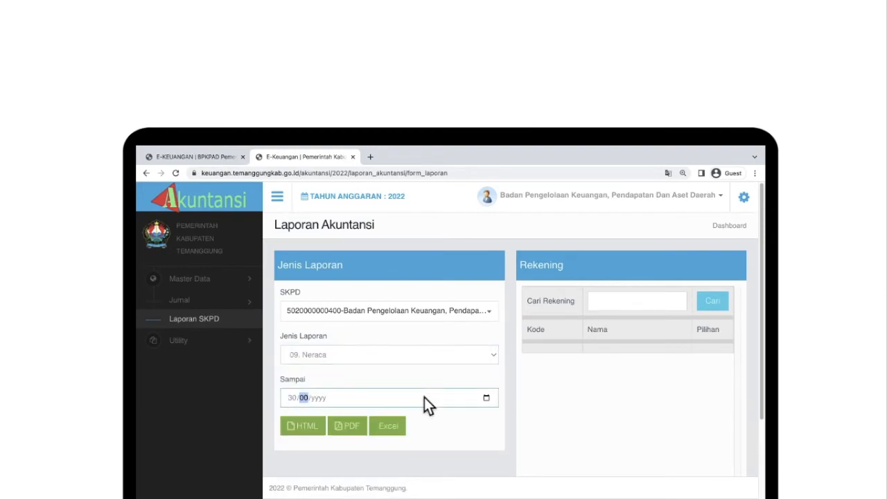
{"action": "left_click", "coordinate": [318, 425]}
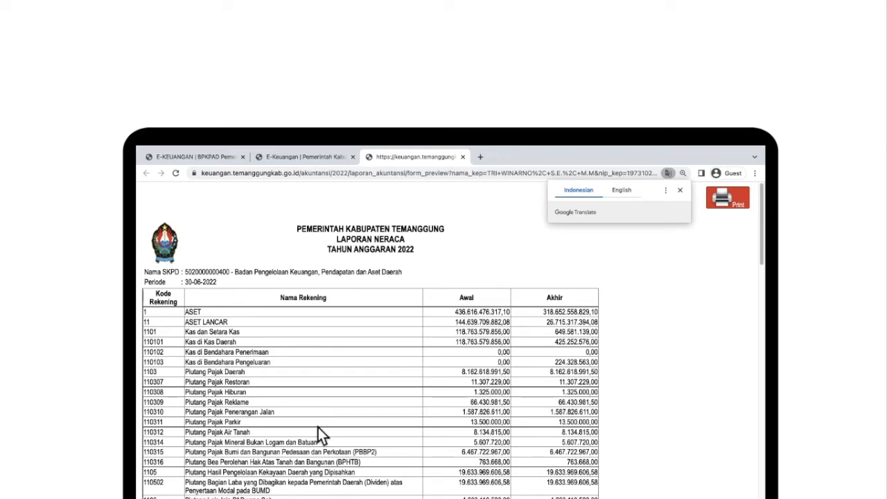
Return to the report form and generate 10. Realisasi Anggaran [ Obyek ] as HTML for the period 01/01/2022 to 30/06/2022.
{"action": "left_click", "coordinate": [310, 159]}
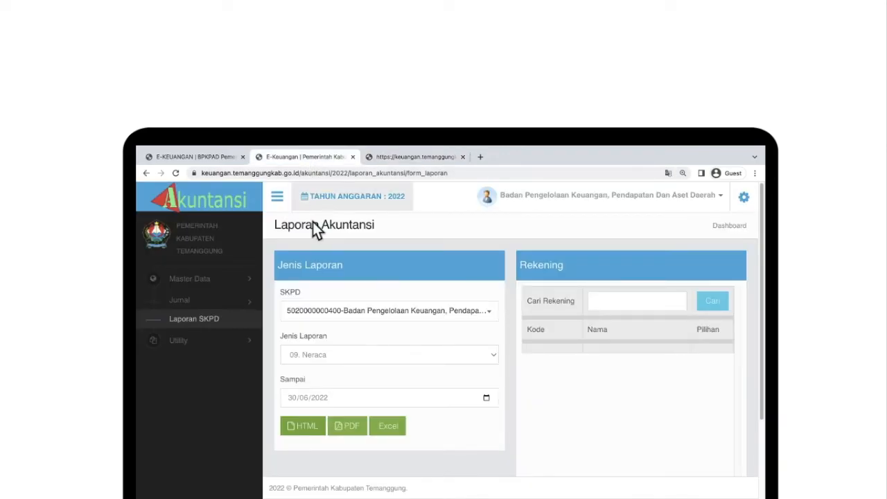
{"action": "left_click", "coordinate": [323, 355]}
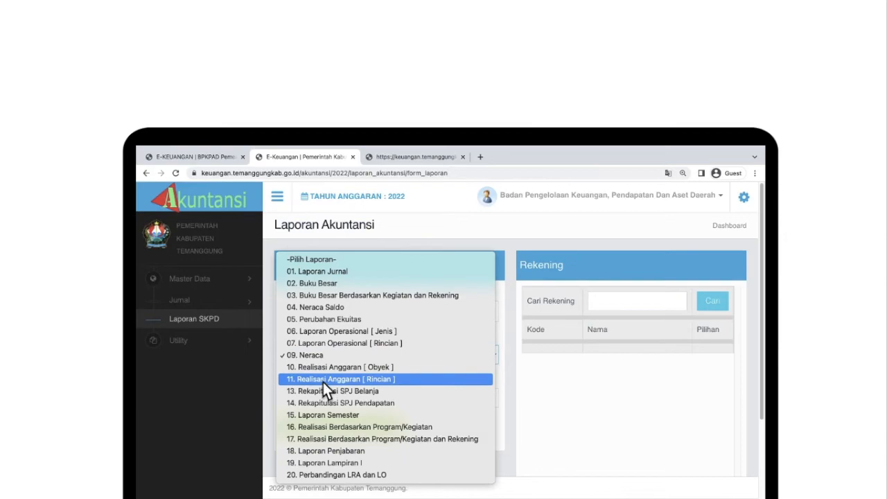
{"action": "left_click", "coordinate": [326, 368]}
{"action": "scroll", "coordinate": [326, 372], "scroll_direction": "down", "scroll_amount": 1}
{"action": "left_click", "coordinate": [293, 353]}
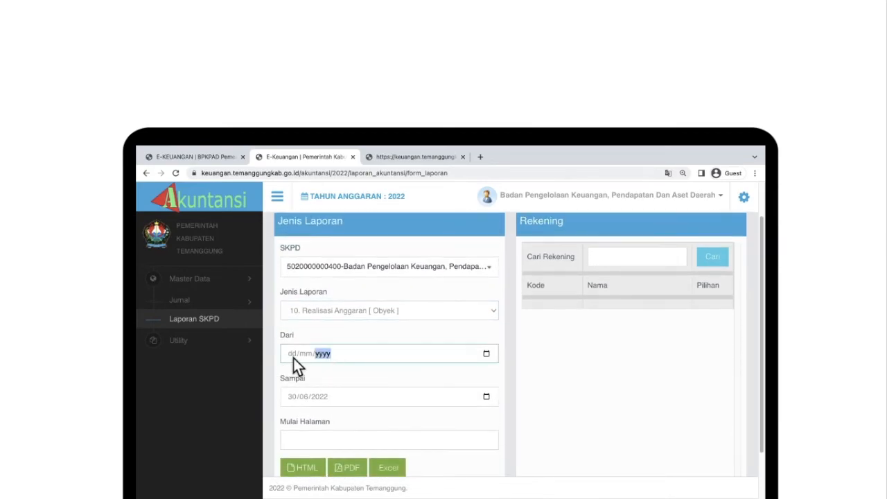
{"action": "left_click", "coordinate": [301, 469]}
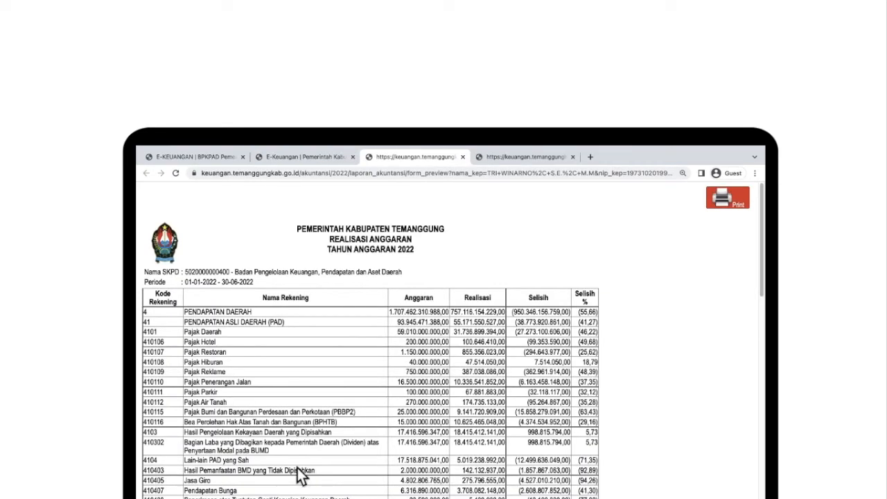
Return to the report form and generate 13. Rekapitulasi SPJ Belanja as HTML for the same SKPD and period.
{"action": "left_click", "coordinate": [308, 159]}
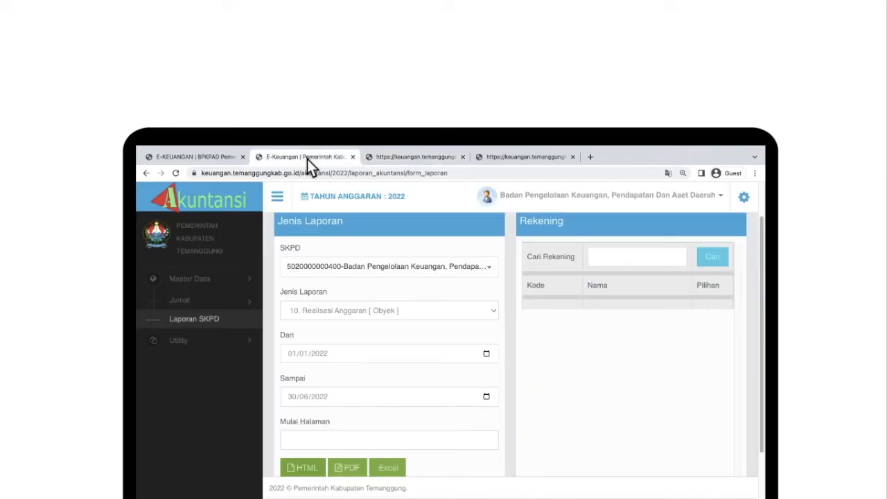
{"action": "left_click", "coordinate": [324, 310]}
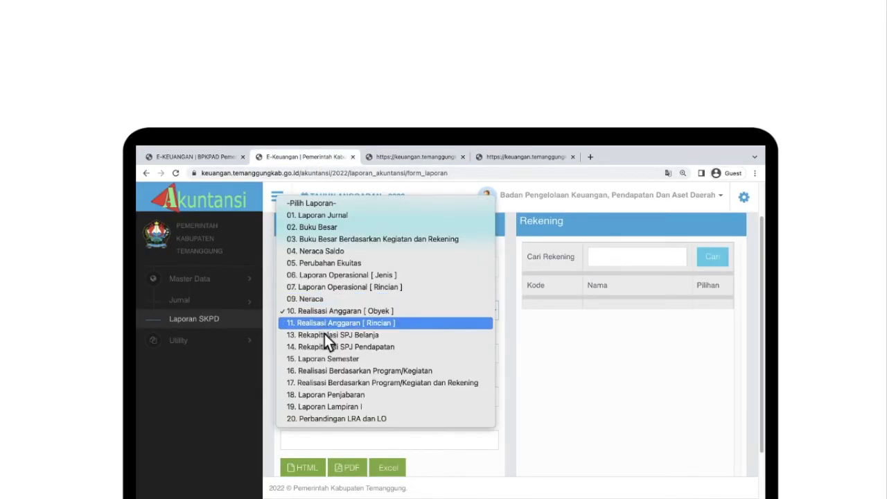
{"action": "left_click", "coordinate": [325, 337]}
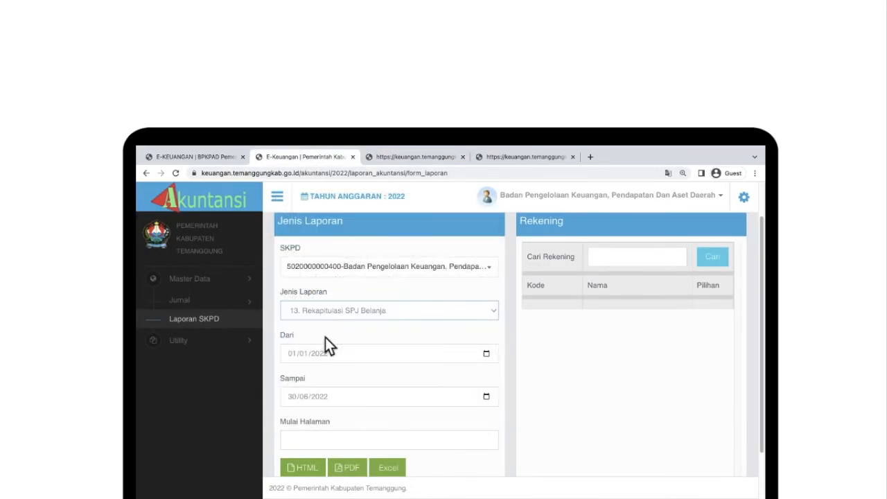
{"action": "left_click", "coordinate": [303, 468]}
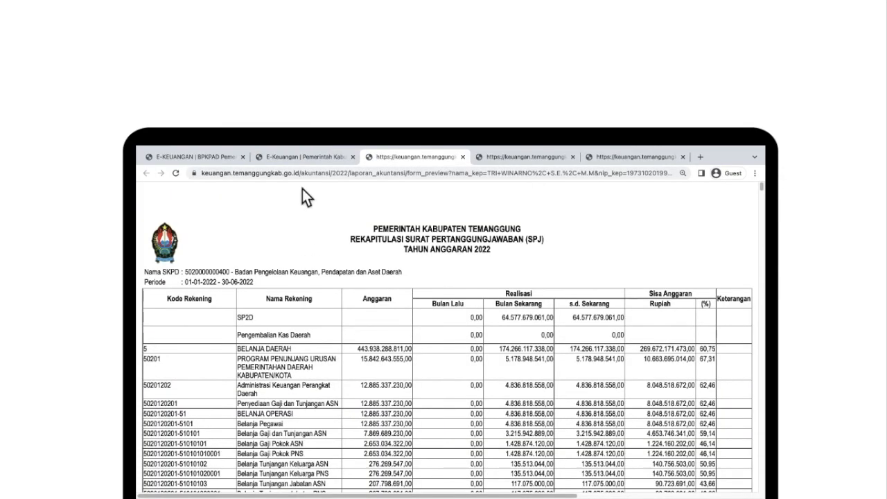
Return to the report form and generate 14. Rekapitulasi SPJ Pendapatan as HTML for the same SKPD and period.
{"action": "left_click", "coordinate": [302, 159]}
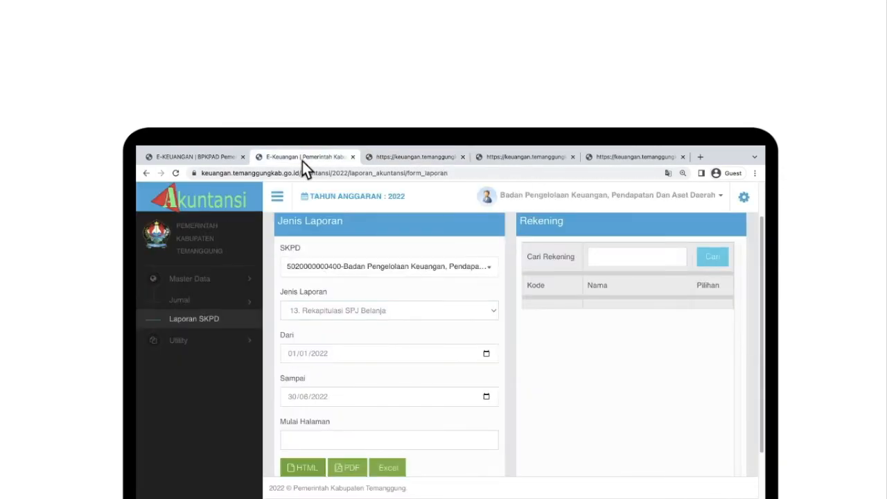
{"action": "left_click", "coordinate": [314, 310]}
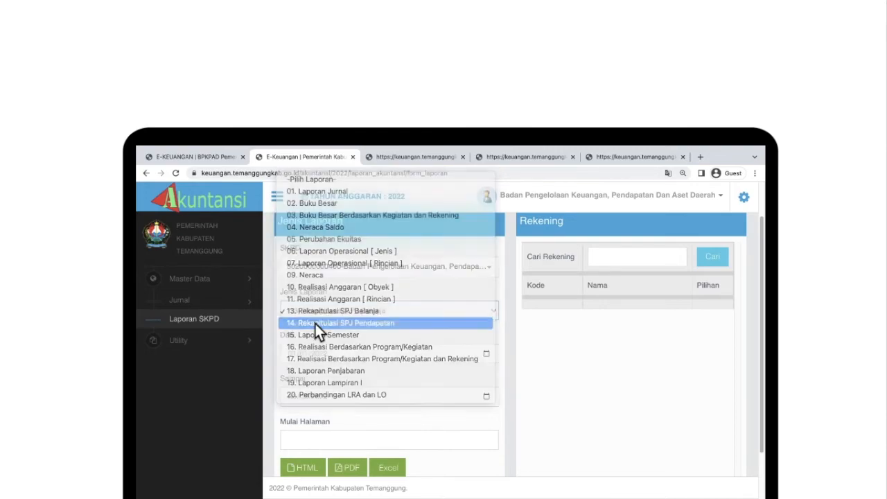
{"action": "left_click", "coordinate": [315, 324]}
{"action": "left_click", "coordinate": [305, 469]}
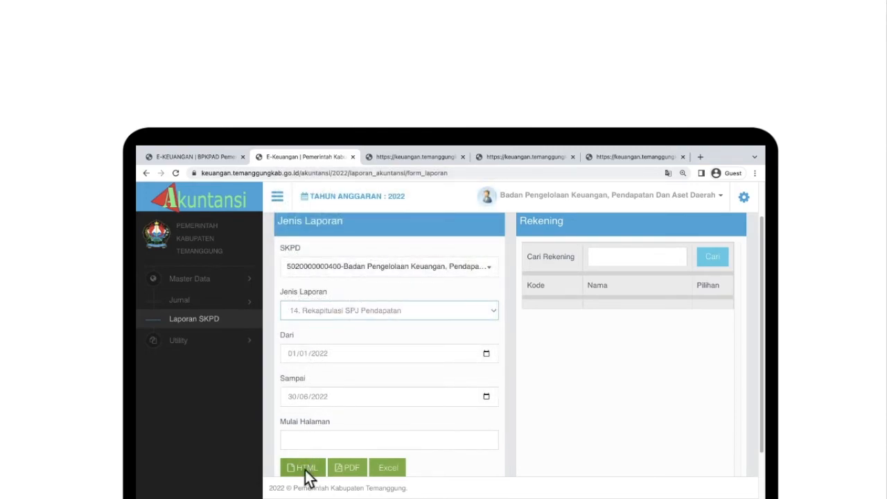
Return to the report form and generate 16. Realisasi Berdasarkan Program/Kegiatan as HTML for the same SKPD and period.
{"action": "left_click", "coordinate": [297, 158]}
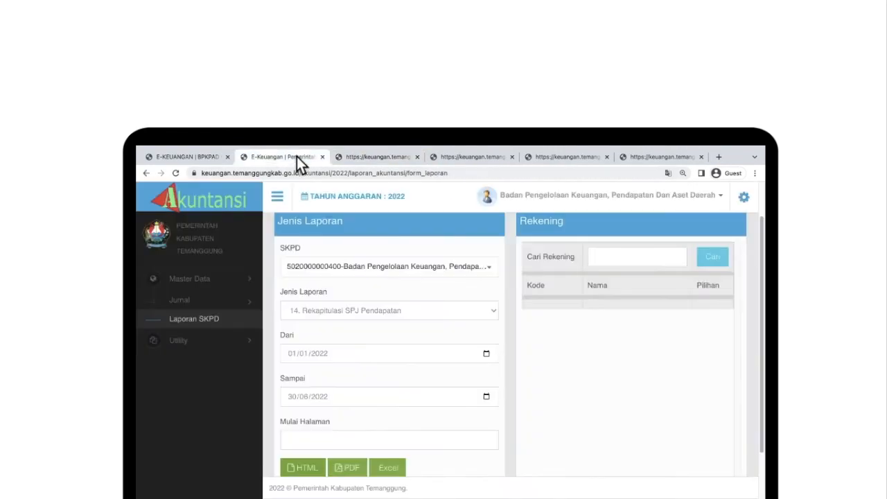
{"action": "left_click", "coordinate": [305, 311]}
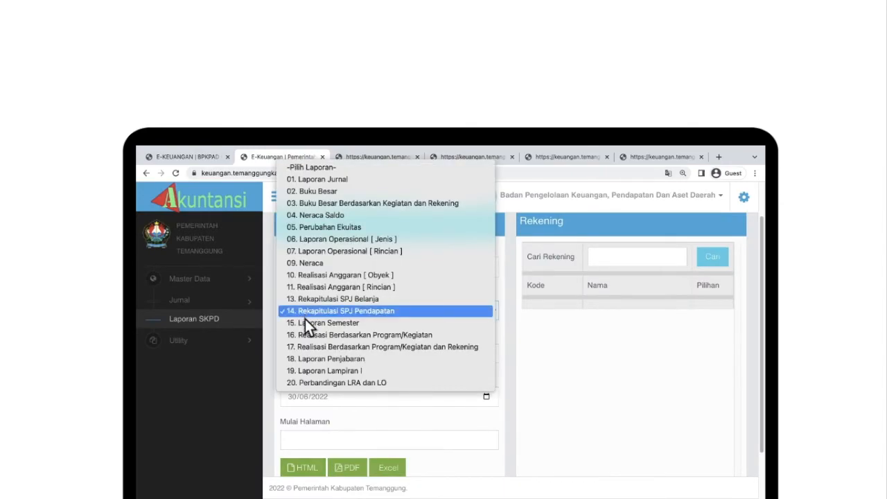
{"action": "left_click", "coordinate": [306, 337]}
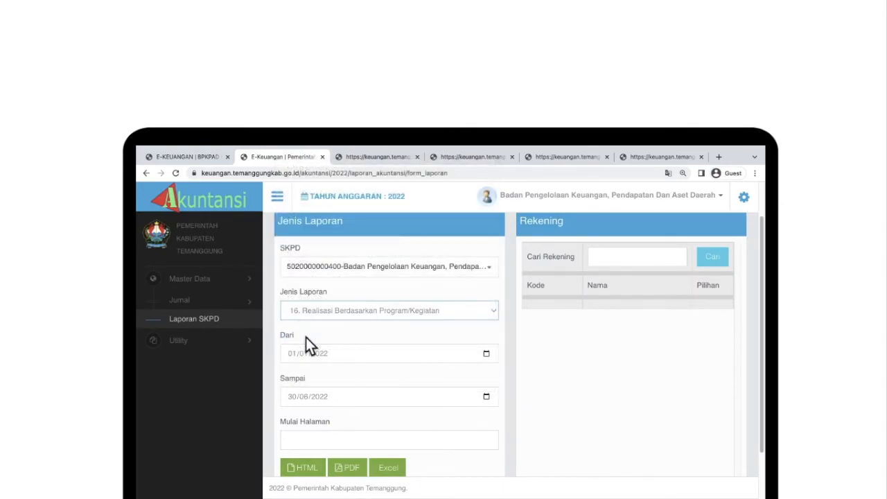
{"action": "left_click", "coordinate": [303, 470]}
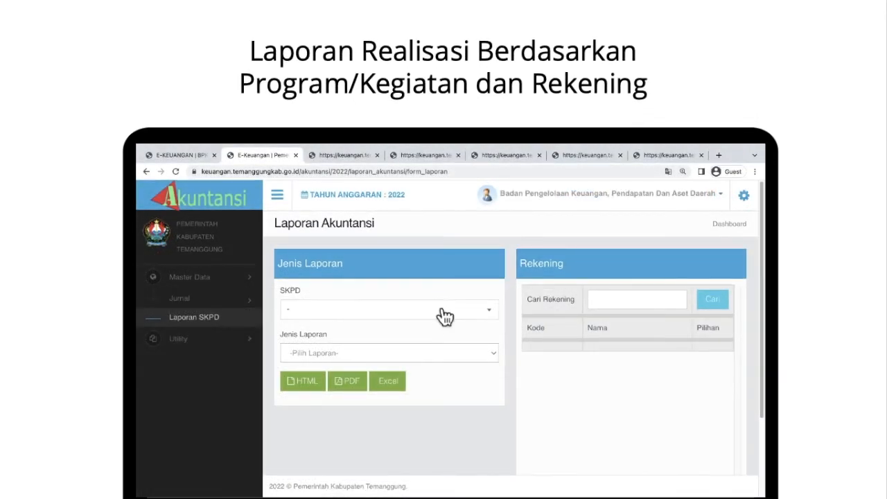
{"action": "left_click", "coordinate": [444, 312]}
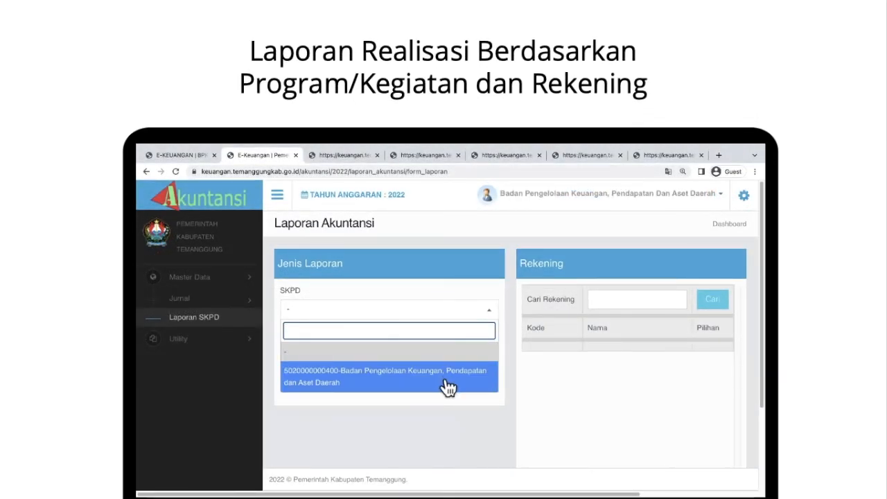
{"action": "left_click", "coordinate": [447, 388]}
{"action": "left_click", "coordinate": [437, 358]}
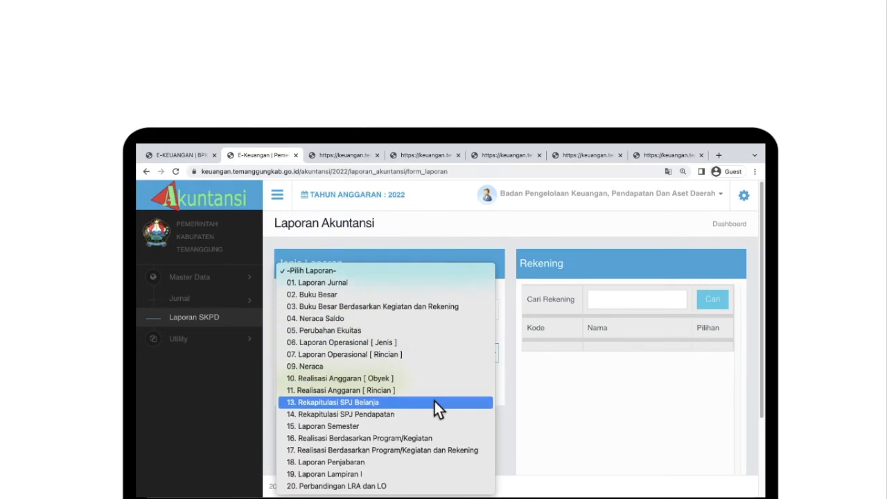
{"action": "left_click", "coordinate": [429, 450]}
{"action": "left_click", "coordinate": [439, 404]}
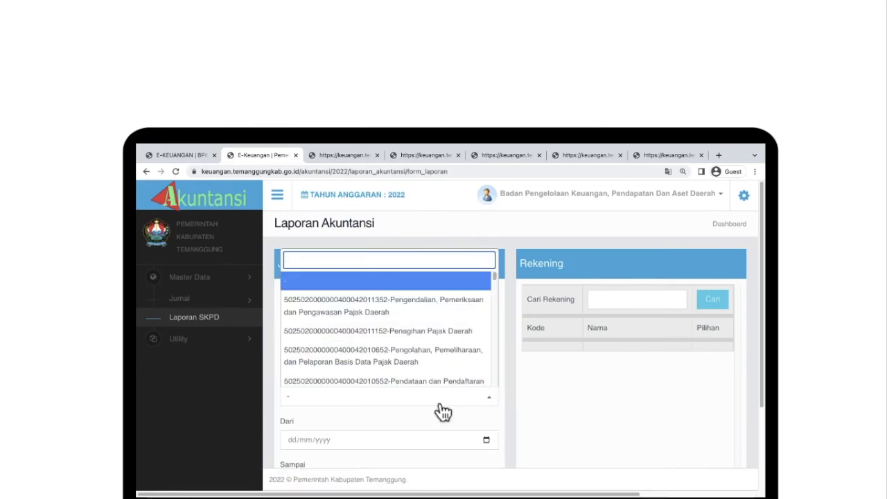
{"action": "type", "text": "gaji"}
{"action": "left_click", "coordinate": [431, 379]}
Set the program, activity and account realization report's period from 01/01/2022 to 30/06/2022 and generate it as HTML.
{"action": "scroll", "coordinate": [509, 395], "scroll_direction": "down", "scroll_amount": 3}
{"action": "left_click", "coordinate": [465, 336]}
{"action": "type", "text": "01012022"}
{"action": "left_click", "coordinate": [460, 380]}
{"action": "type", "text": "30062022"}
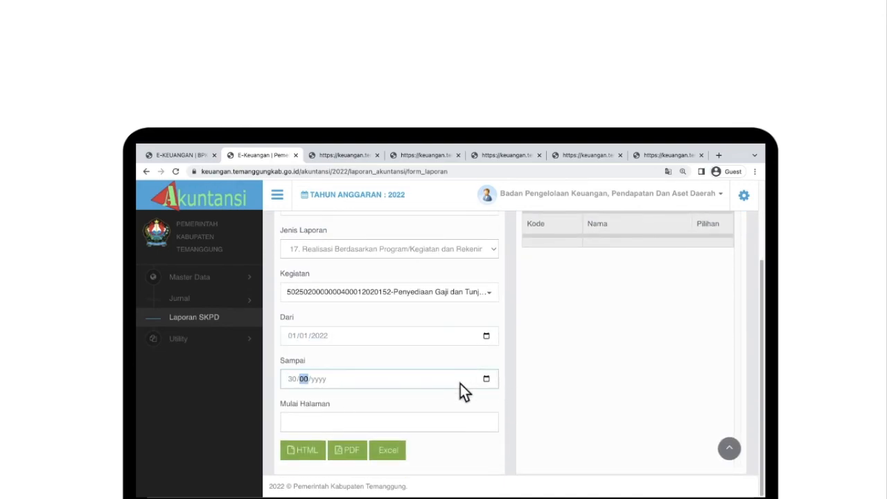
{"action": "left_click", "coordinate": [312, 456]}
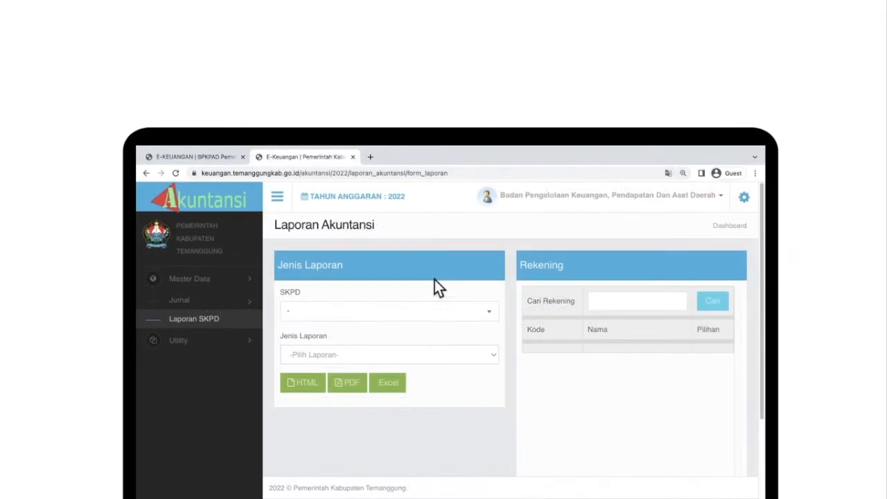
Generate 18. Laporan Penjabaran as HTML for Badan Pengelolaan Keuangan, Pendapatan dan Aset Daerah, from 01/01/2022 to 30/06/2022.
{"action": "left_click", "coordinate": [444, 316]}
{"action": "left_click", "coordinate": [441, 346]}
{"action": "left_click", "coordinate": [436, 359]}
{"action": "left_click", "coordinate": [428, 467]}
{"action": "left_click", "coordinate": [428, 406]}
{"action": "type", "text": "01012022"}
{"action": "left_click", "coordinate": [423, 443]}
{"action": "type", "text": "30062022"}
{"action": "scroll", "coordinate": [423, 443], "scroll_direction": "down", "scroll_amount": 2}
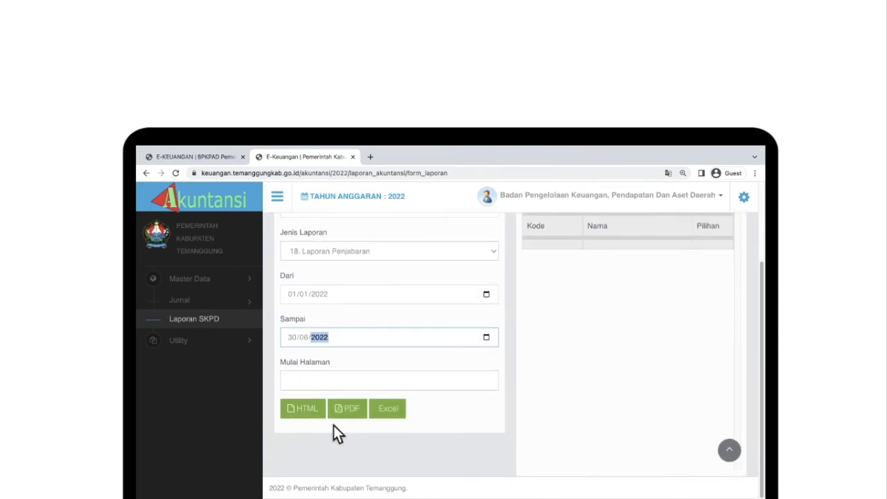
{"action": "left_click", "coordinate": [311, 413]}
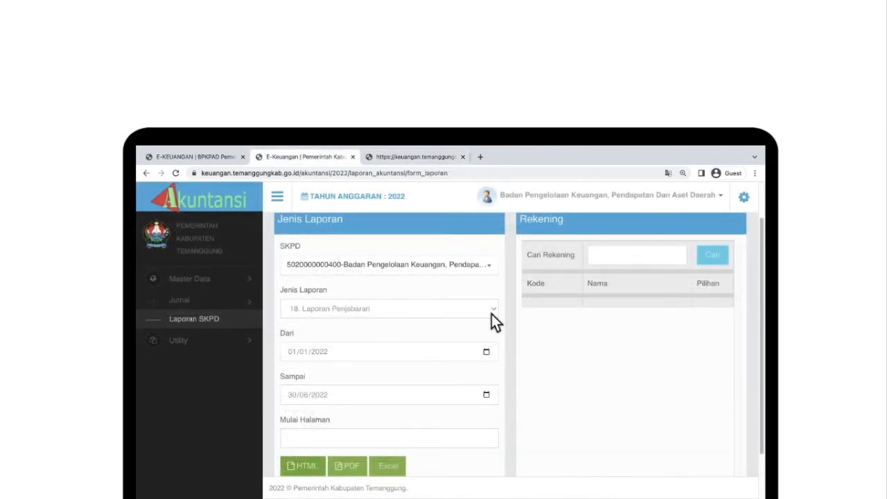
Switch the report type to 19. Laporan Lampiran I and generate it as HTML for the same SKPD and period.
{"action": "left_click", "coordinate": [492, 314]}
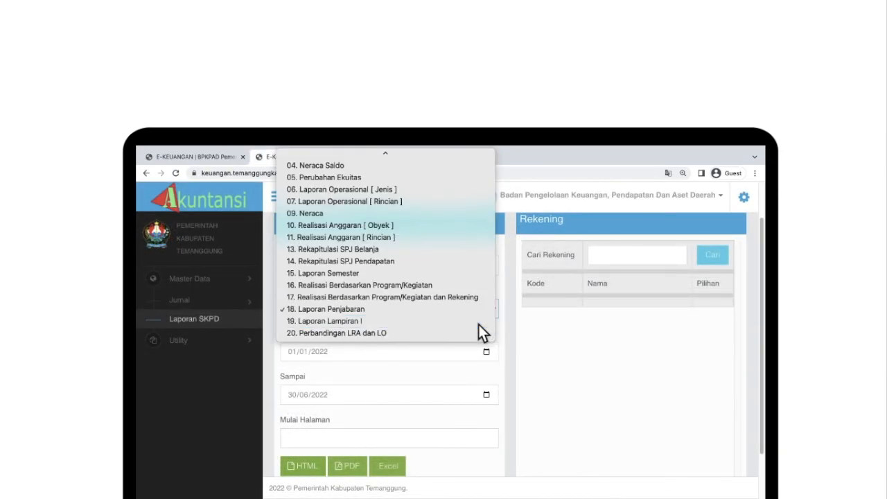
{"action": "left_click", "coordinate": [478, 323]}
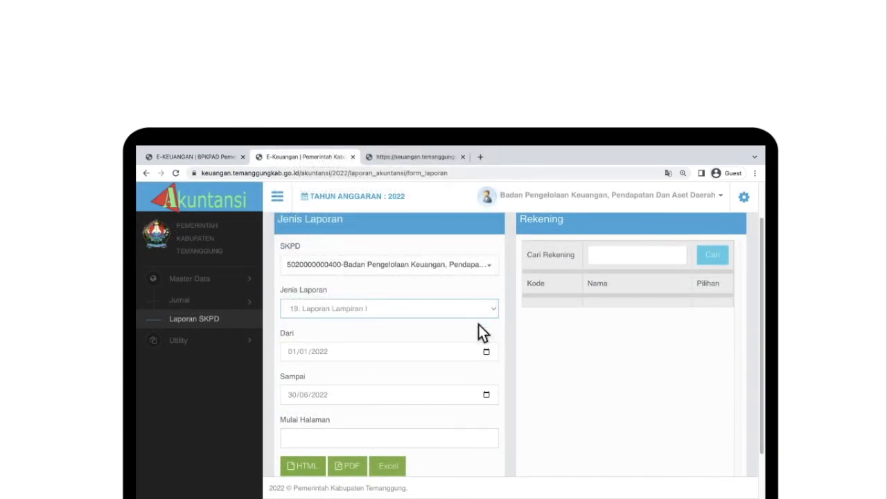
{"action": "left_click", "coordinate": [326, 461]}
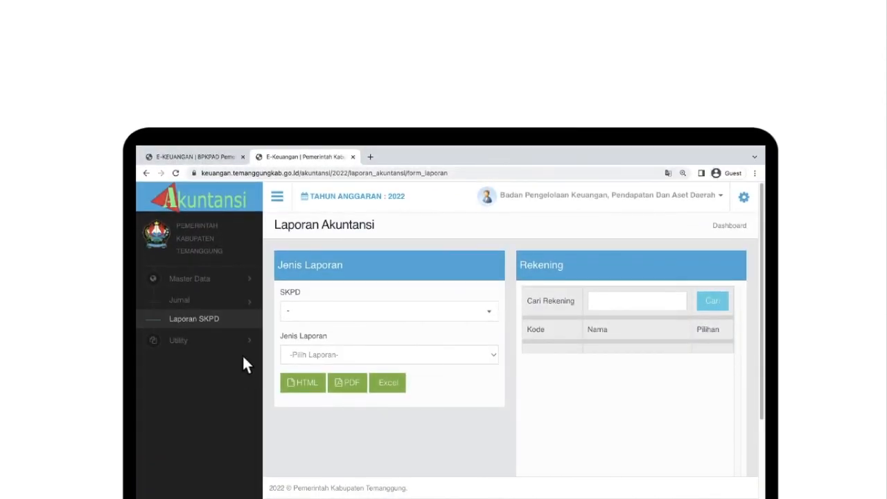
Open the Data Pejabat OPD form from the utilities and view the officials' supporting data down to its save option.
{"action": "left_click", "coordinate": [247, 343]}
{"action": "left_click", "coordinate": [247, 369]}
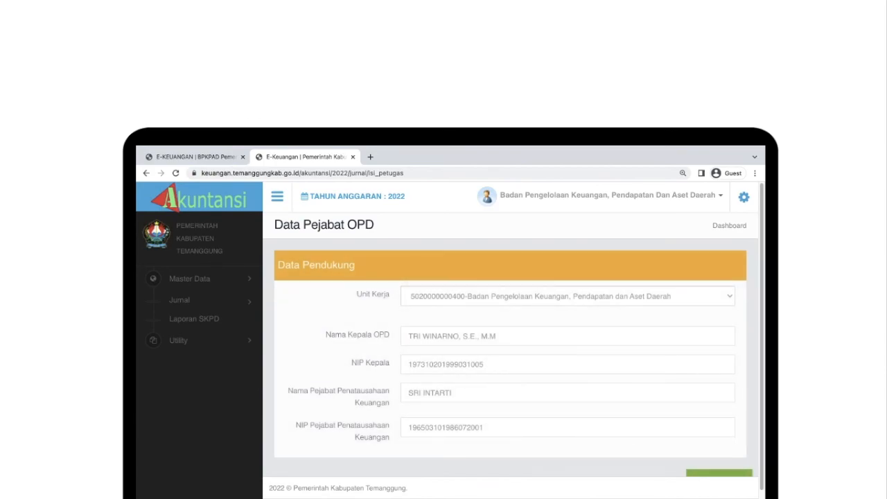
{"action": "scroll", "coordinate": [510, 346], "scroll_direction": "down", "scroll_amount": 1}
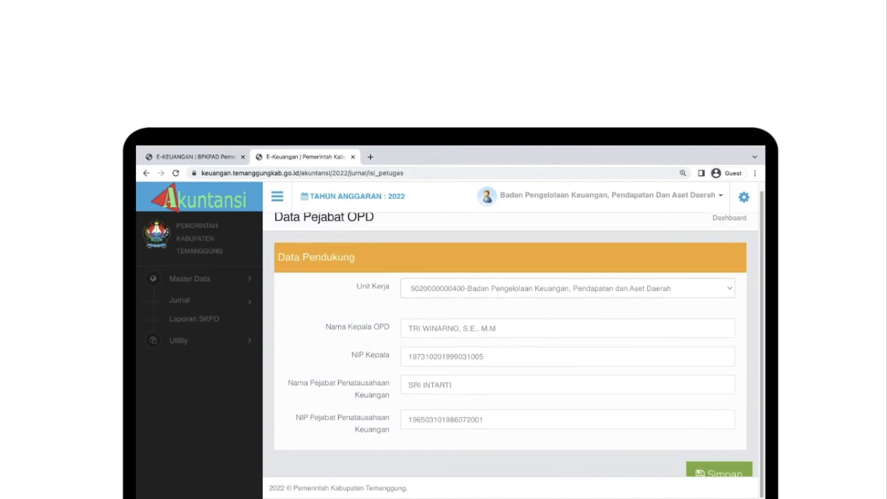